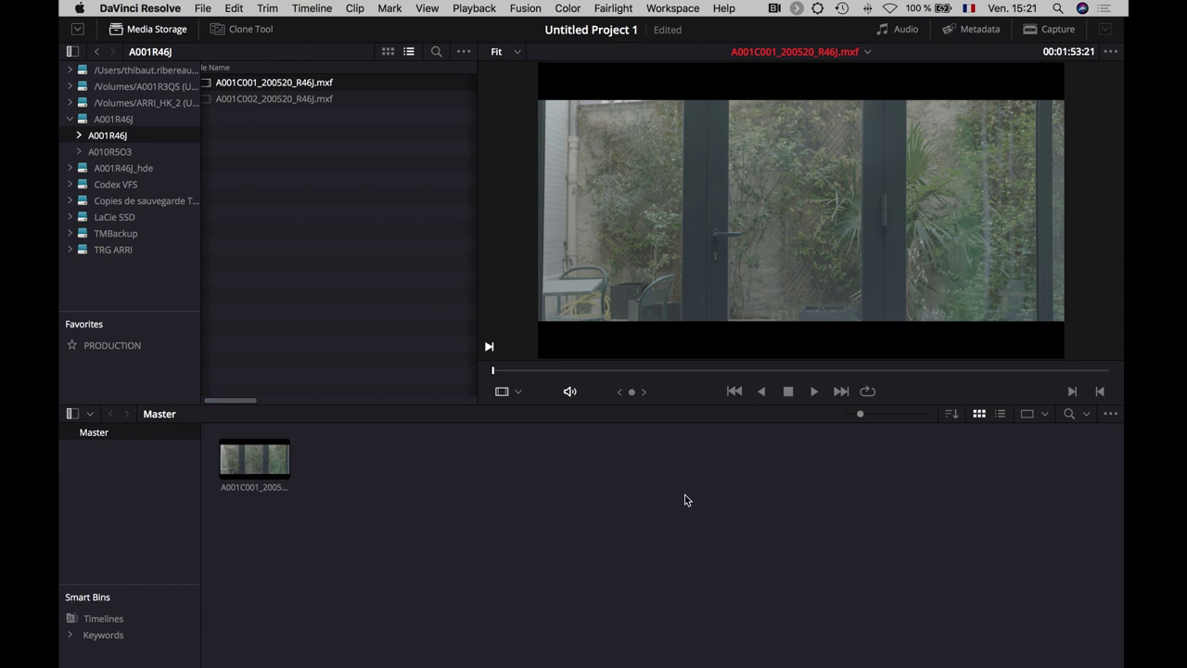
key("F12")
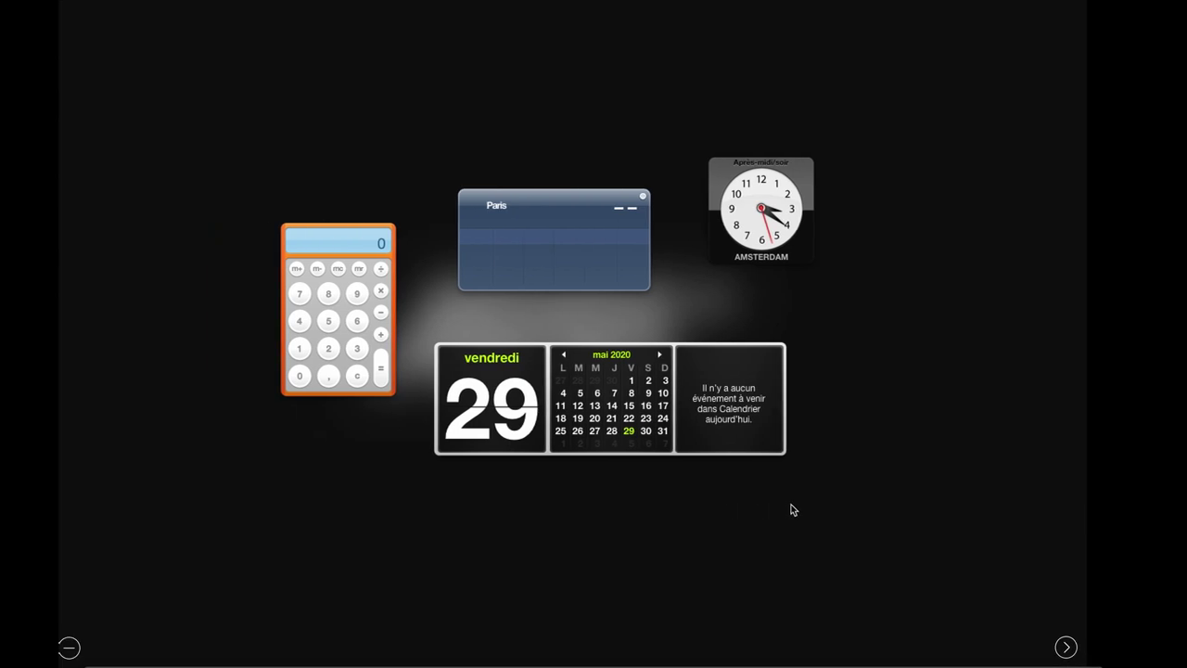
key("F12")
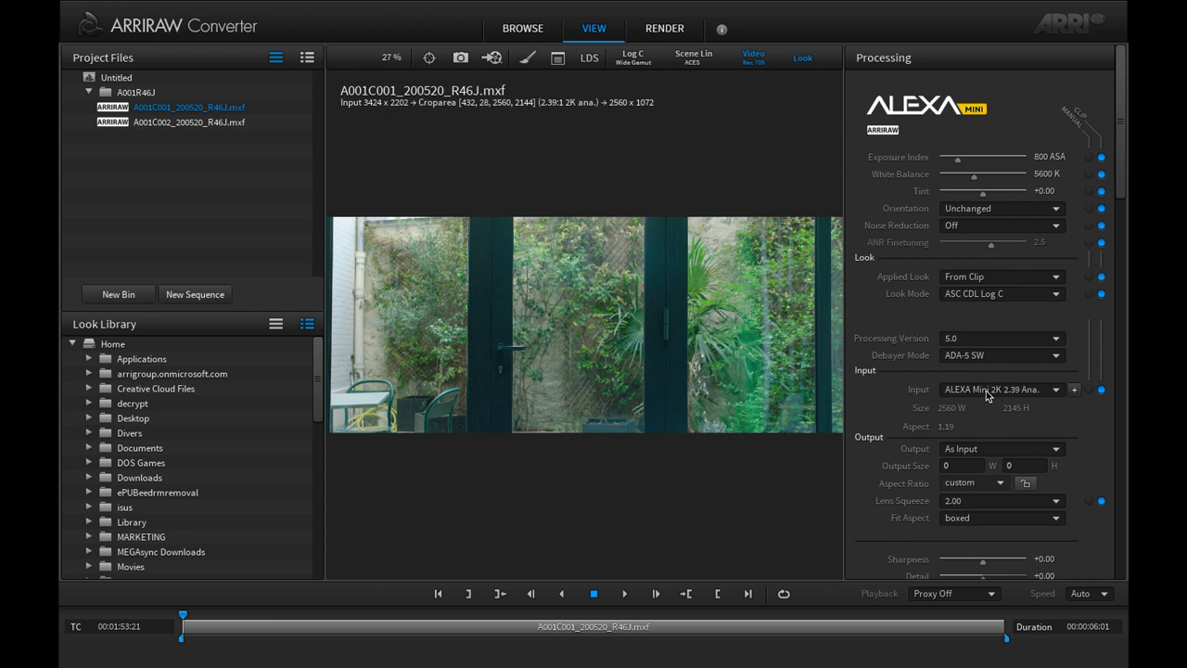
In ARRIRAW Converter, set the clip's input format to Native, to ALEXA Mini HD 1.78 Ana., and finally to ALEXA Mini 2.8K 4:3.
left_click(1030, 396)
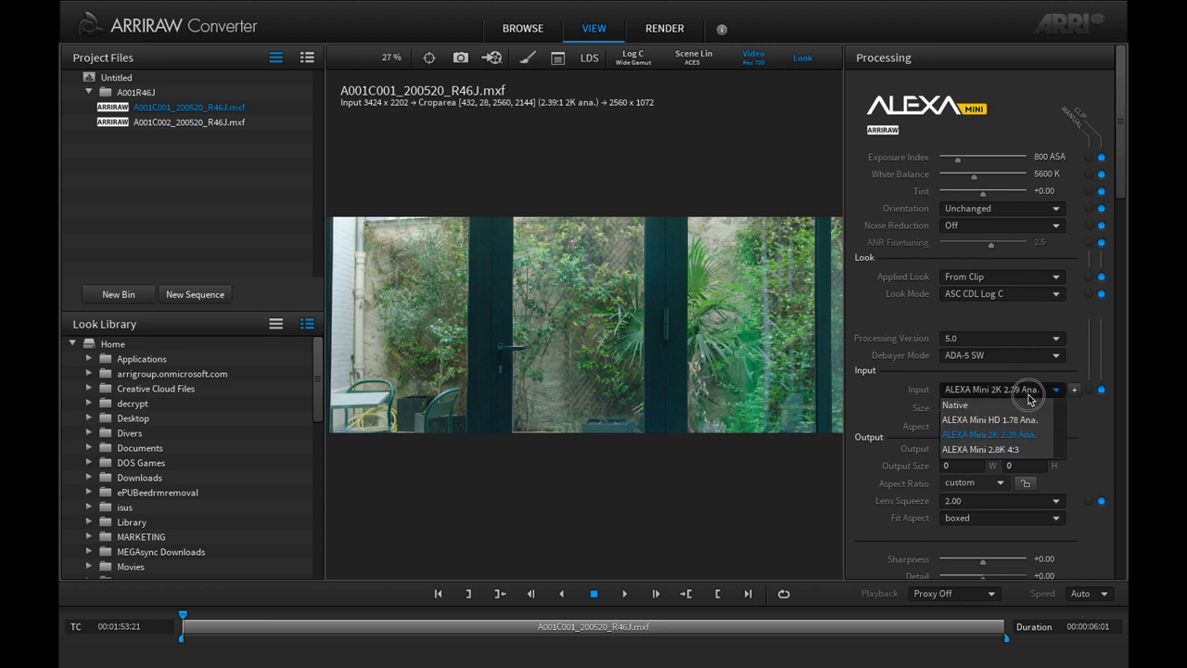
left_click(965, 406)
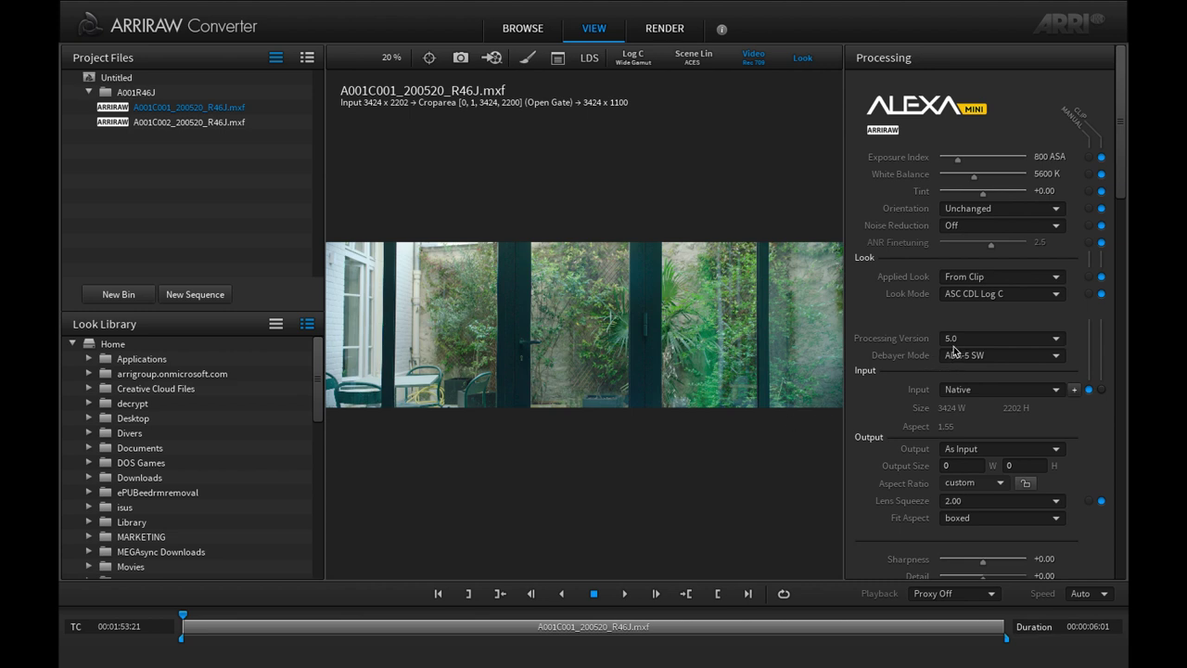
left_click(974, 397)
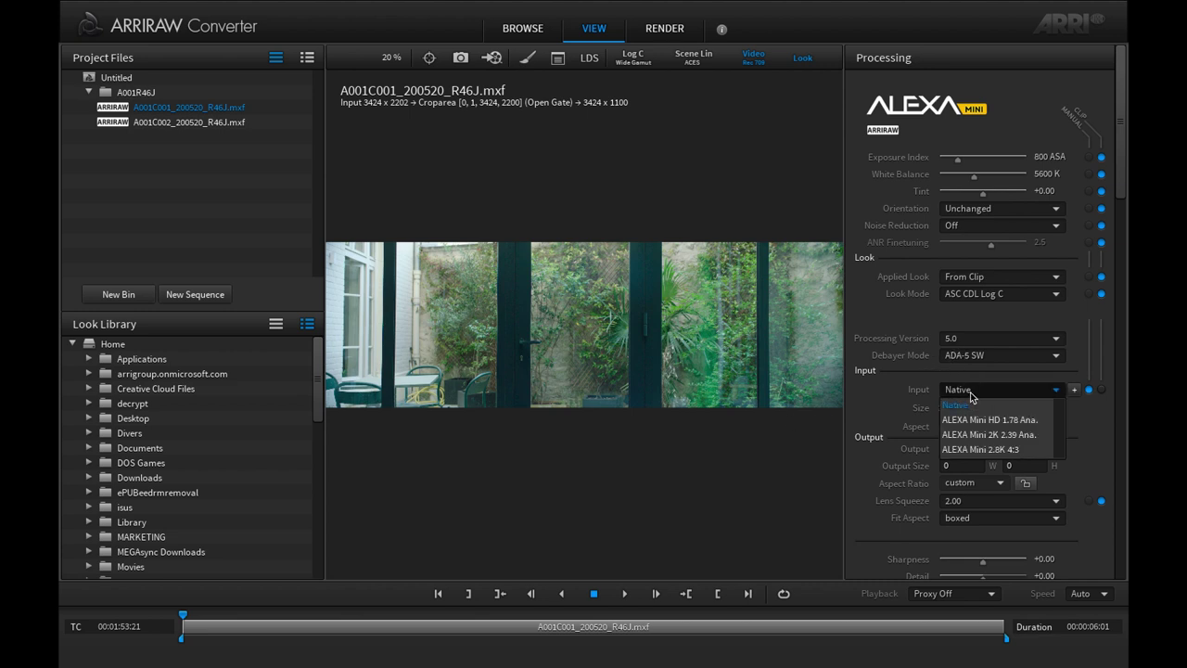
left_click(1021, 422)
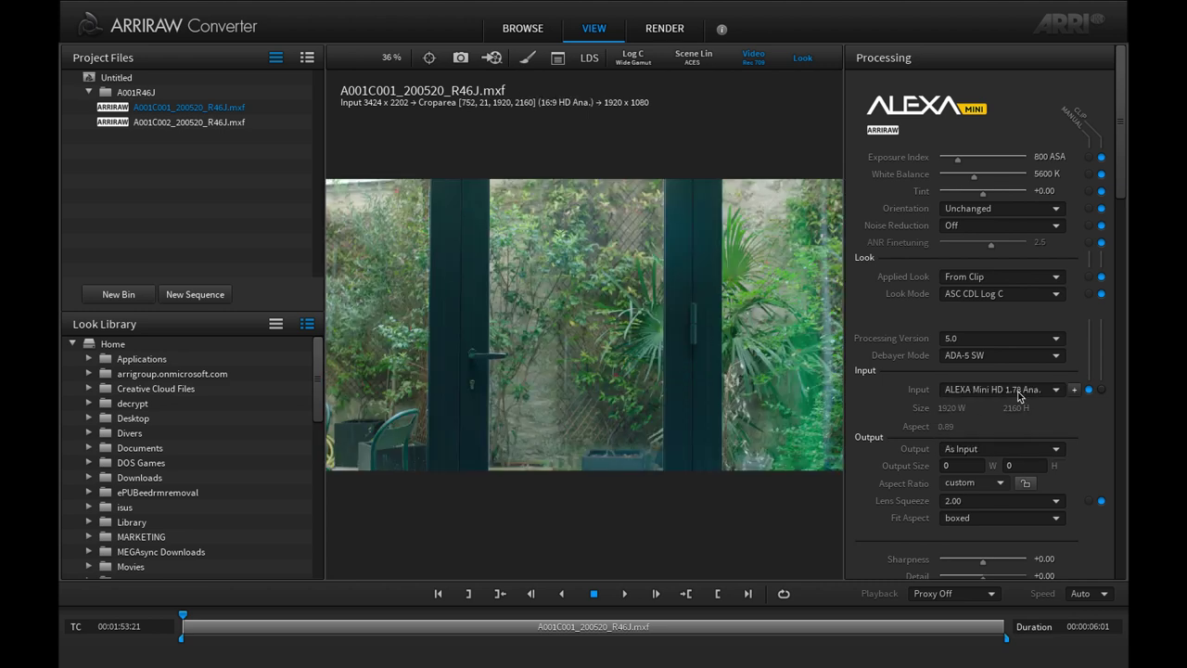
left_click(1021, 393)
left_click(988, 449)
left_click(952, 391)
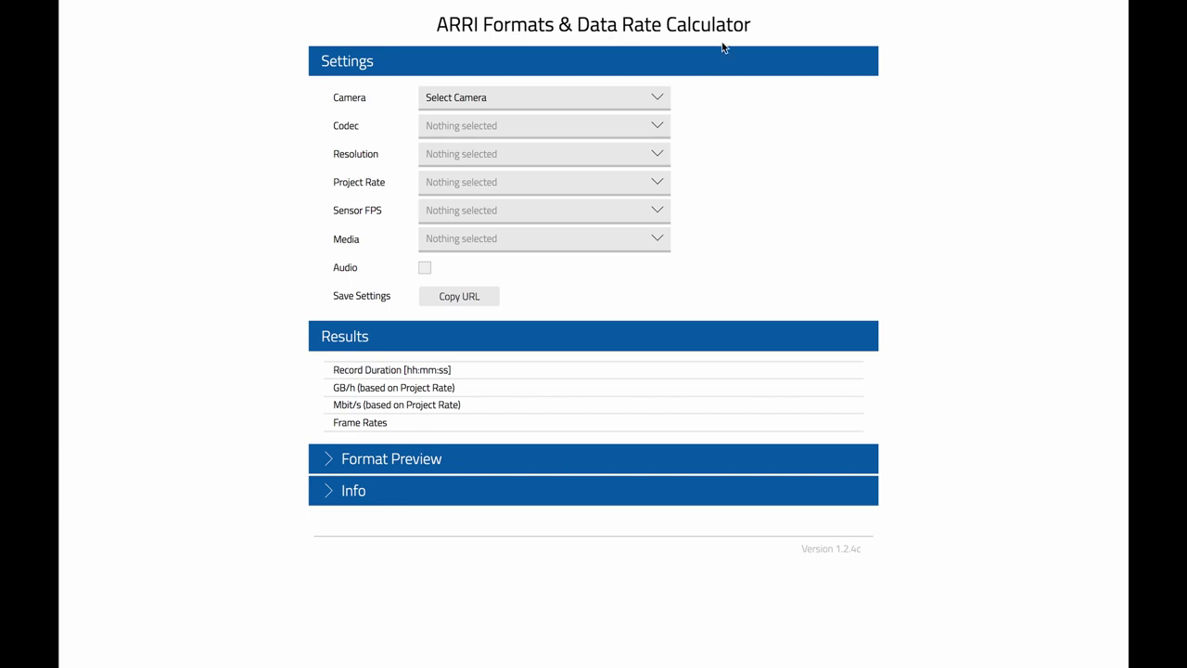
In the ARRI Formats & Data Rate Calculator, choose the ALEXA Mini camera and bring its format preview into view.
left_click(471, 102)
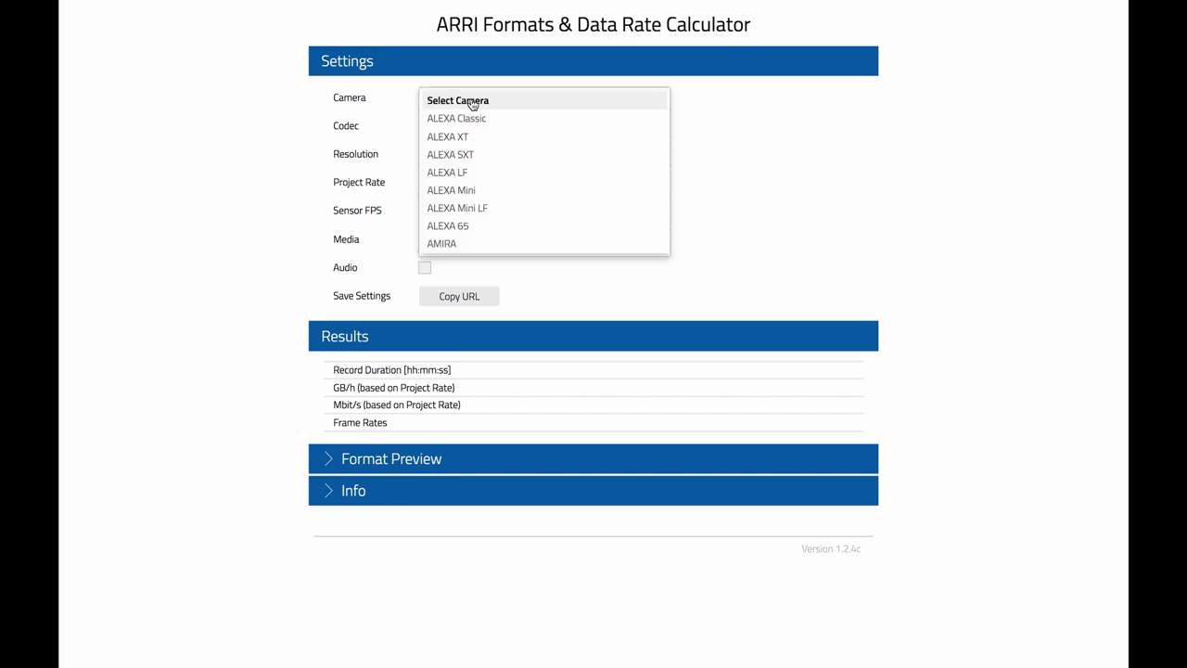
left_click(468, 190)
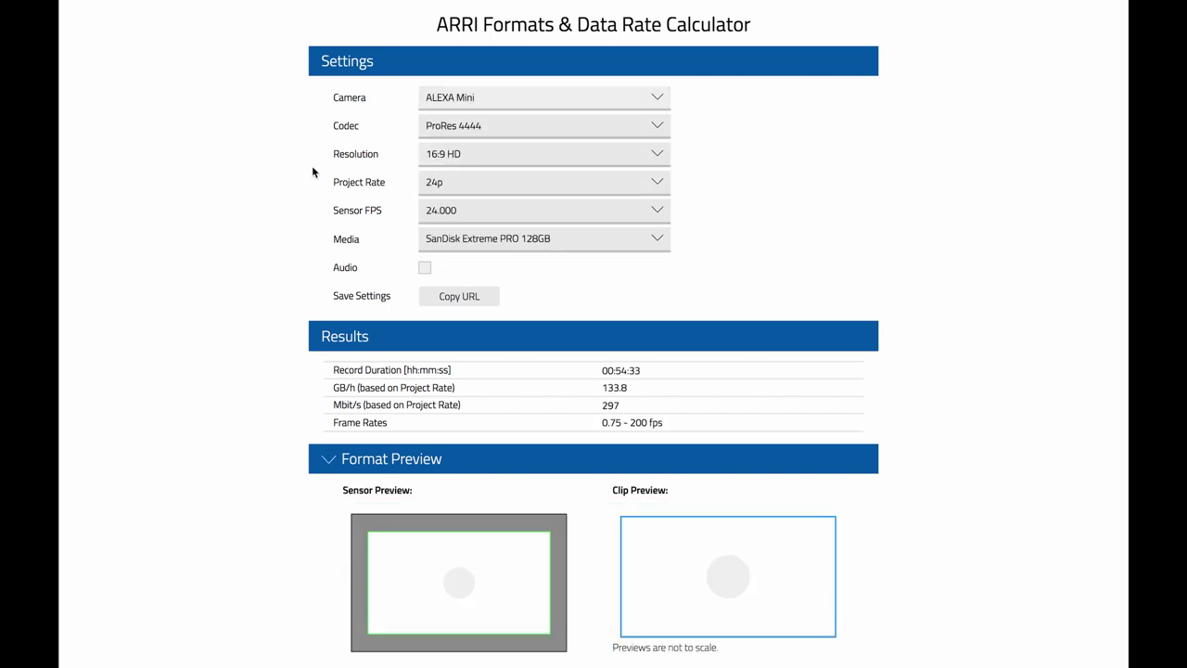
scroll(292, 184, "down", 3)
scroll(291, 182, "down", 2)
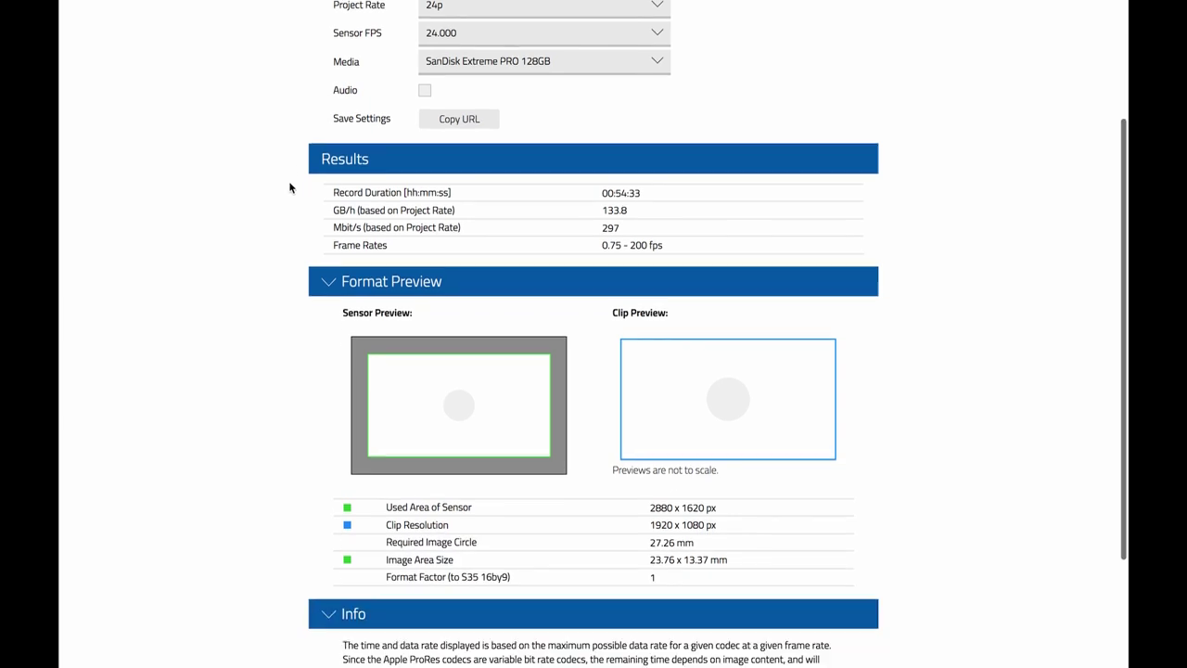
scroll(341, 296, "down", 1)
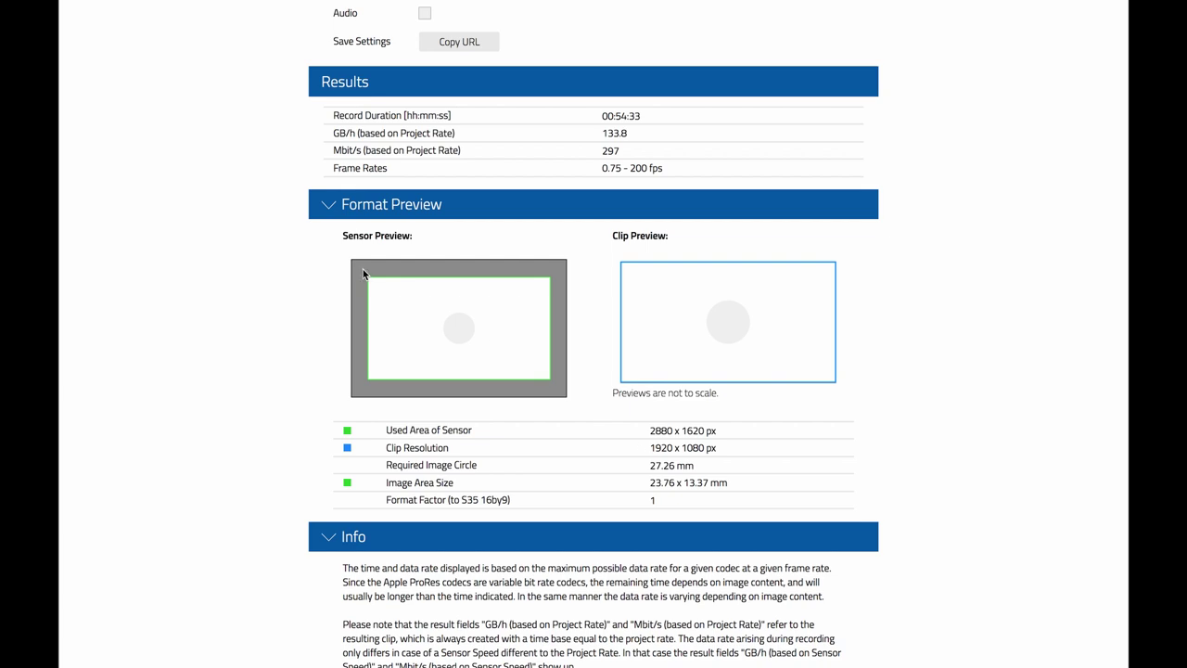
Highlight the used sensor area value and the clip resolution value in the format preview.
left_click(651, 431)
left_click_drag(652, 431, 726, 431)
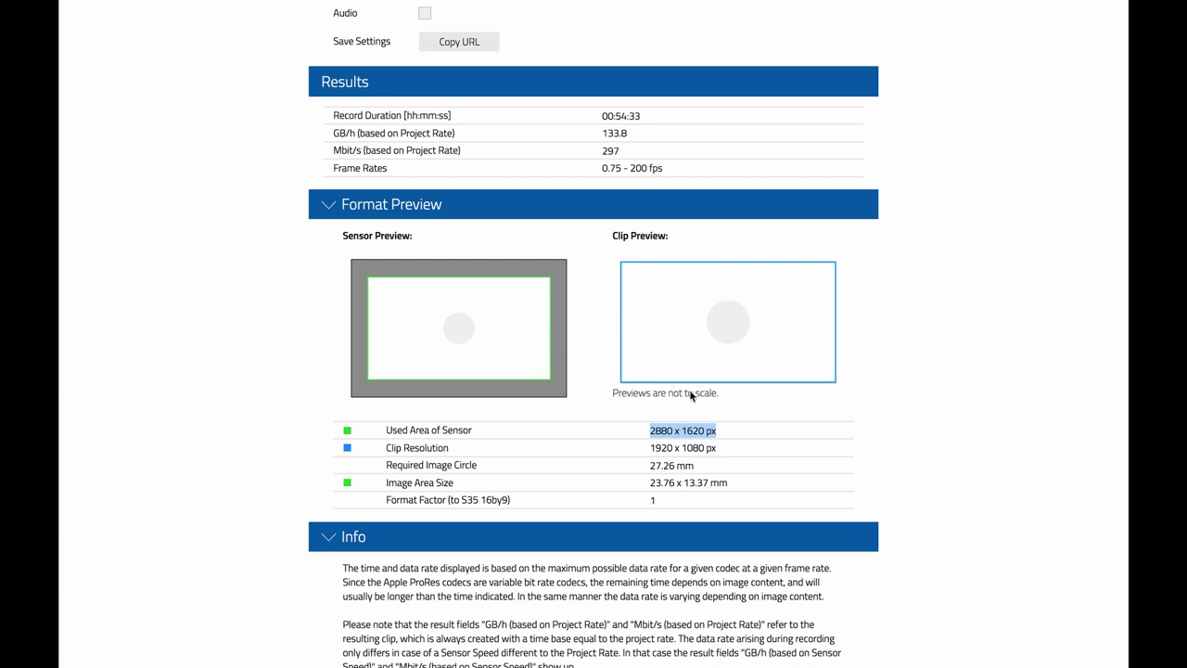
left_click_drag(651, 449, 705, 454)
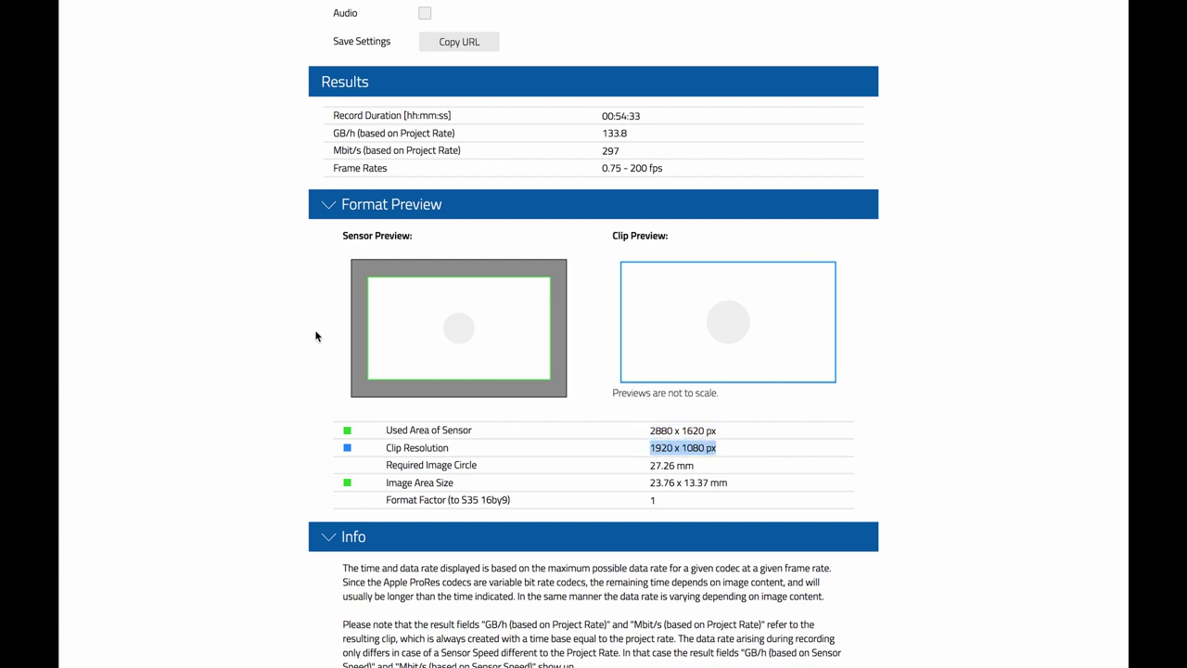
Set the recording resolution to 16:9 4K UHD and highlight the clip resolution value in the format preview.
scroll(301, 324, "up", 3)
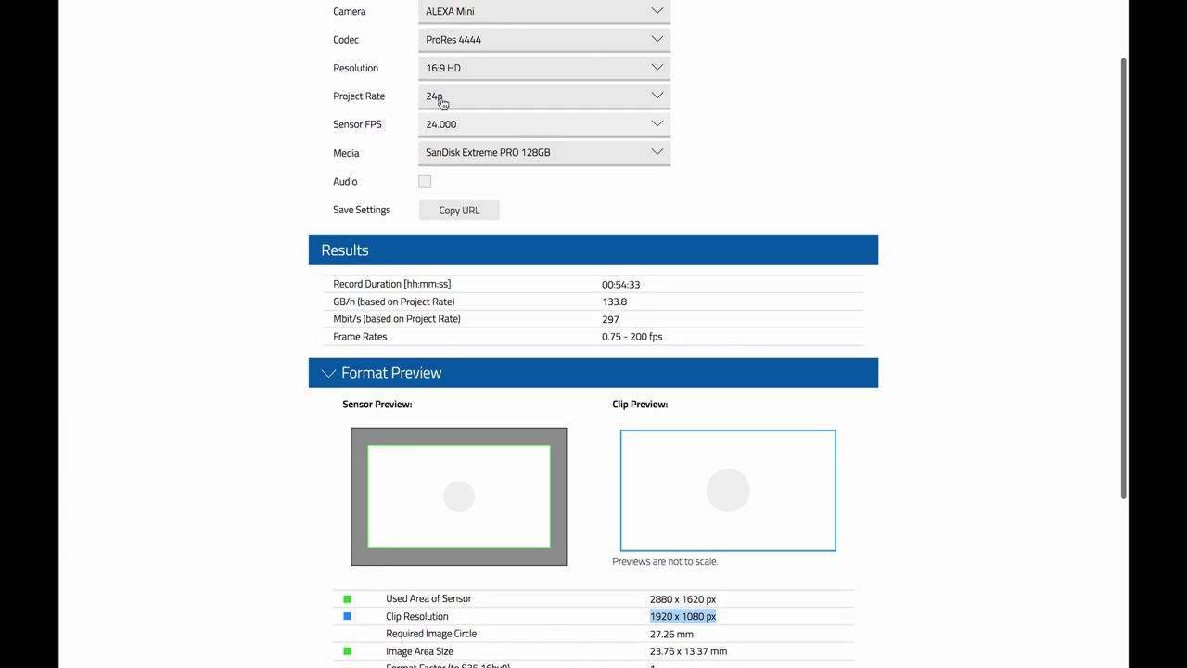
left_click(445, 66)
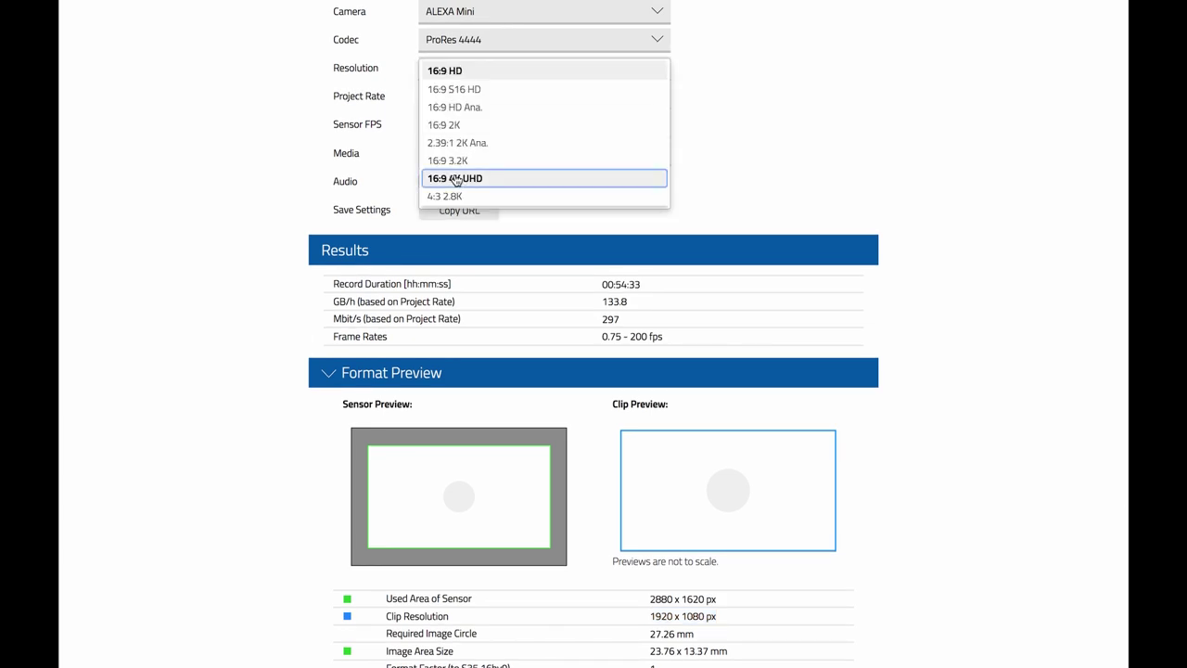
left_click(456, 179)
scroll(278, 379, "down", 1)
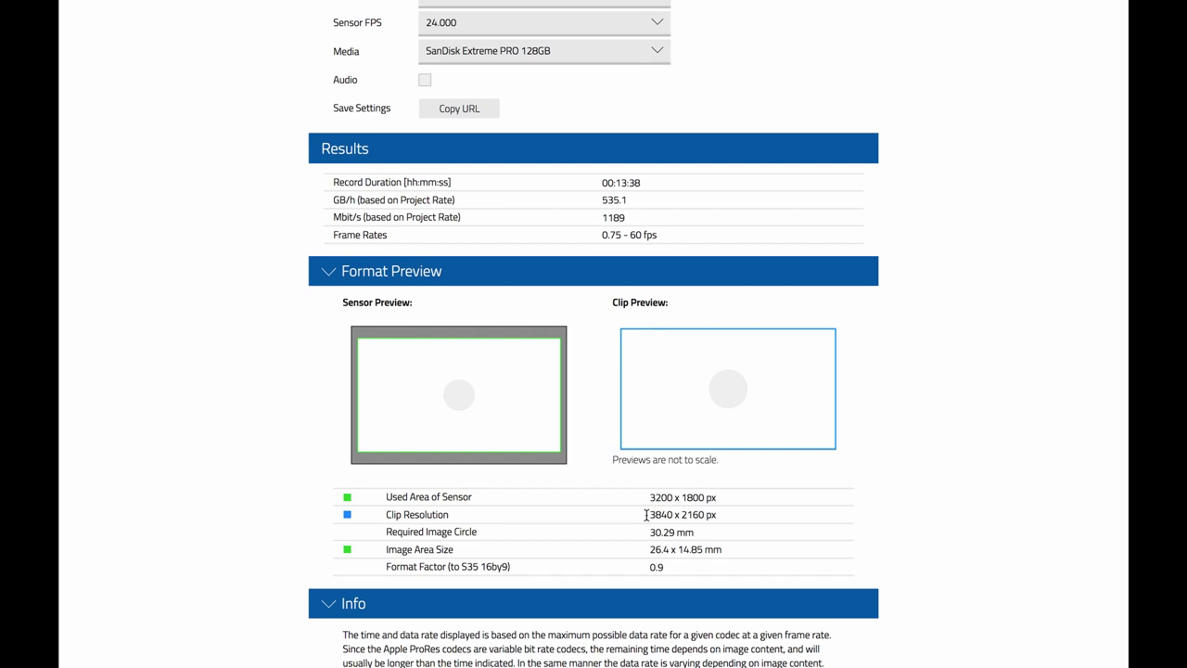
left_click_drag(646, 515, 715, 512)
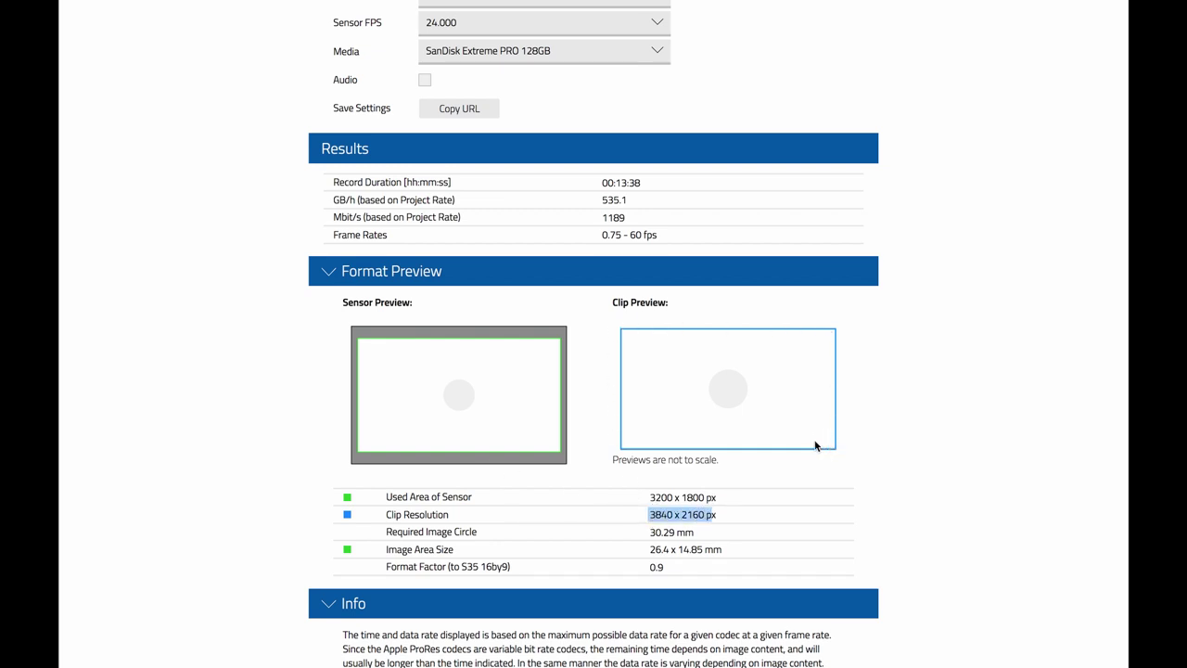
scroll(293, 406, "up", 3)
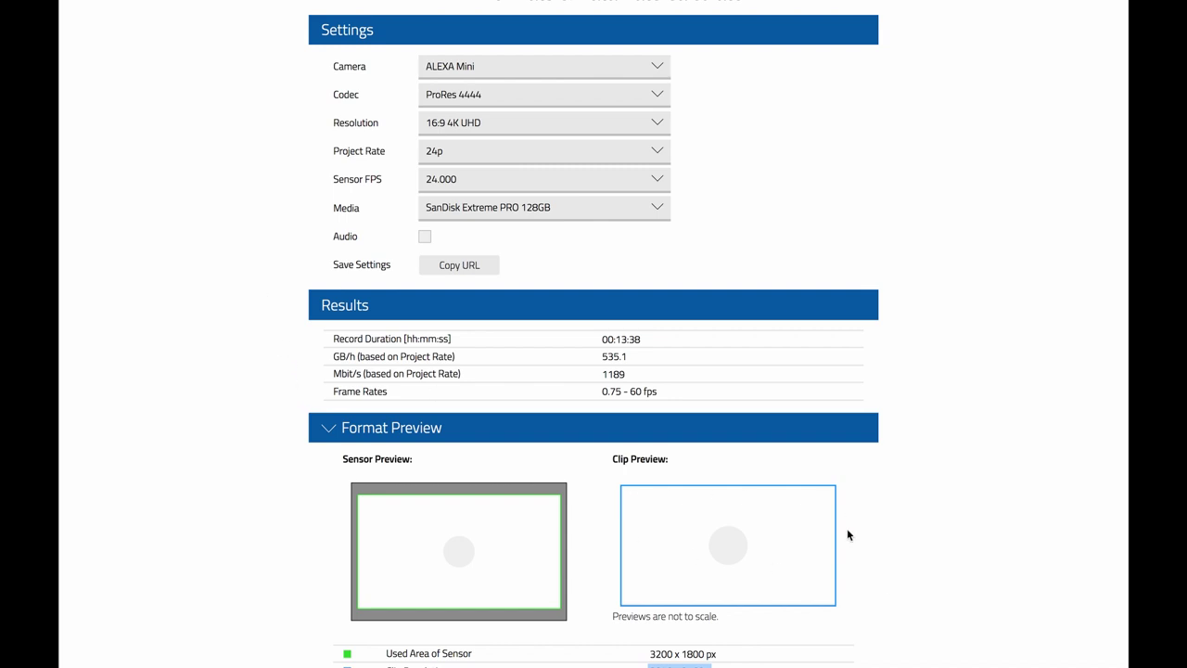
scroll(361, 194, "up", 1)
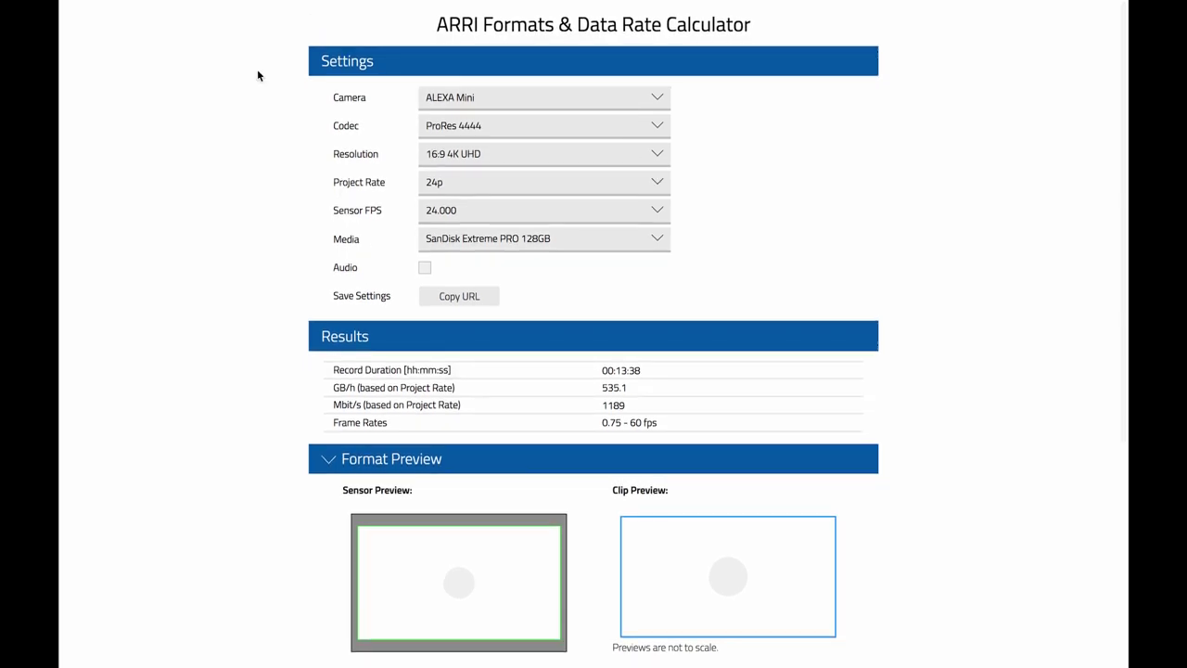
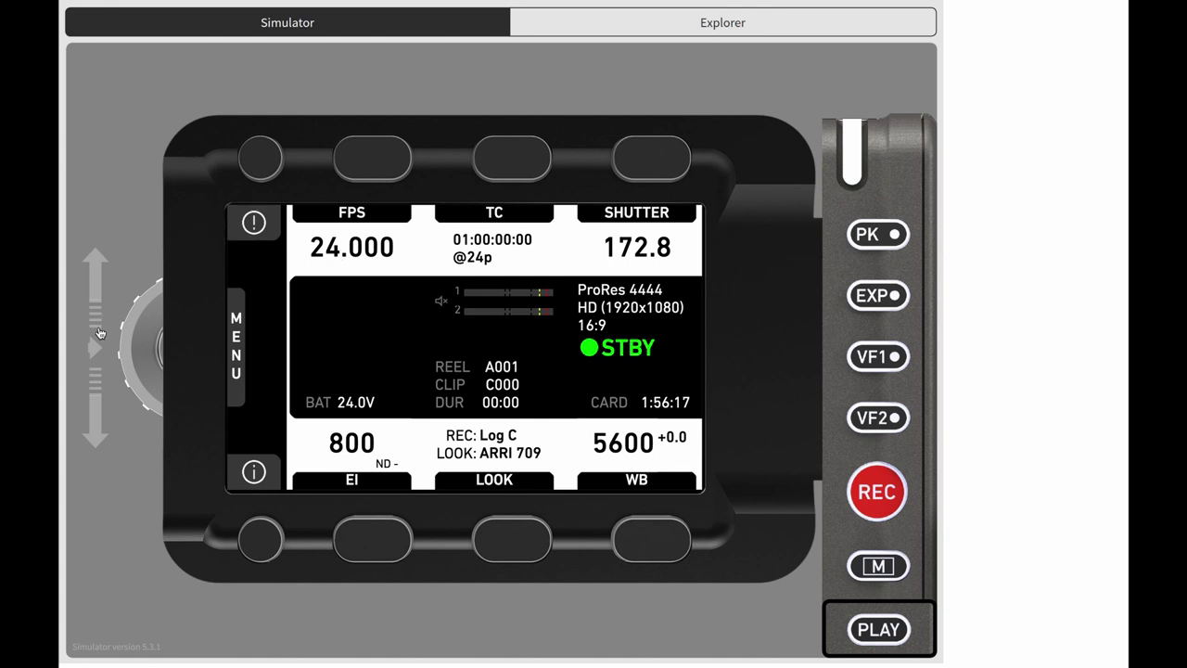
In the camera simulator, look through the recording codec choices in the Recording settings and close the list without changing the codec.
left_click(96, 348)
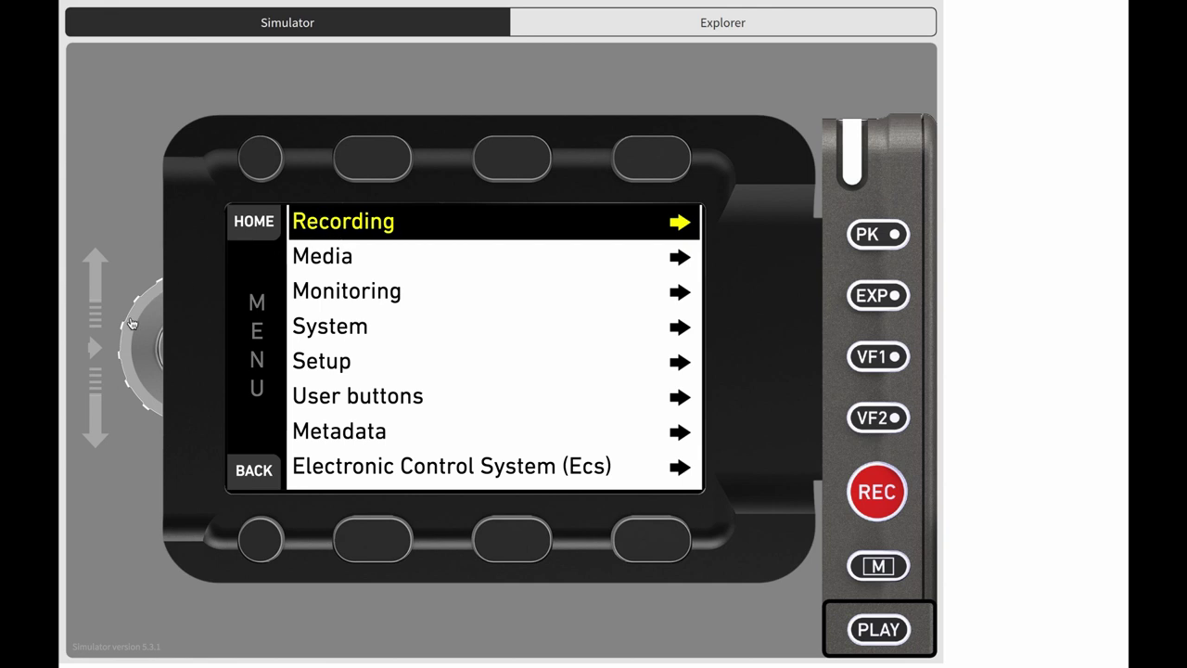
left_click(97, 354)
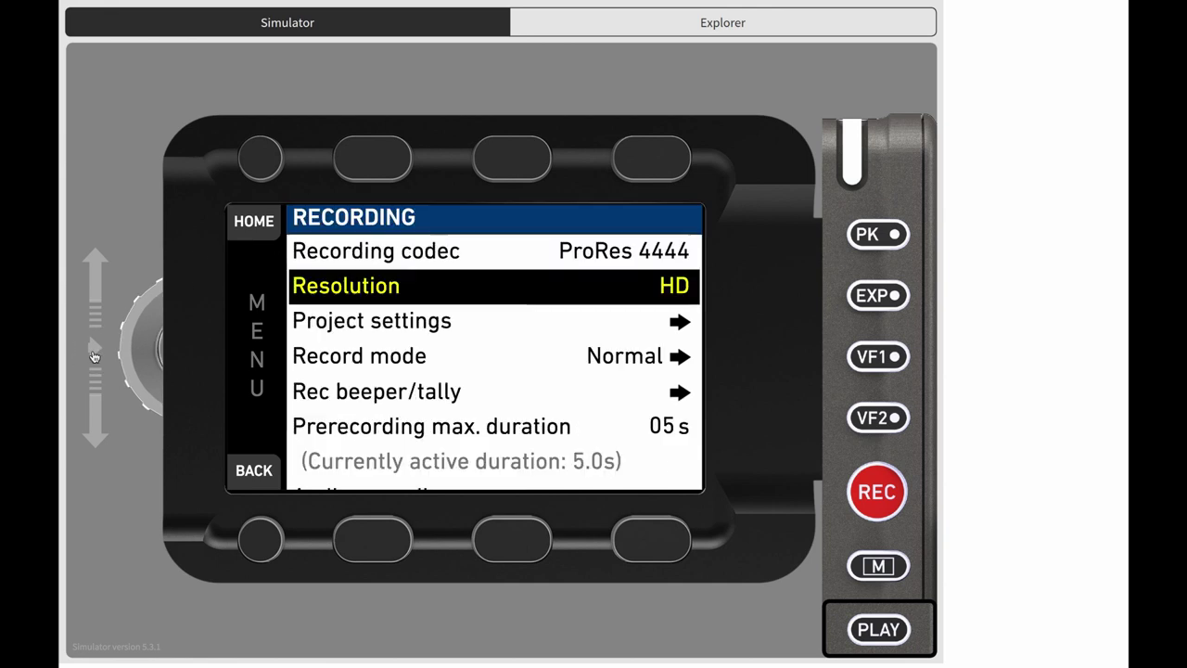
left_click(100, 303)
left_click(92, 355)
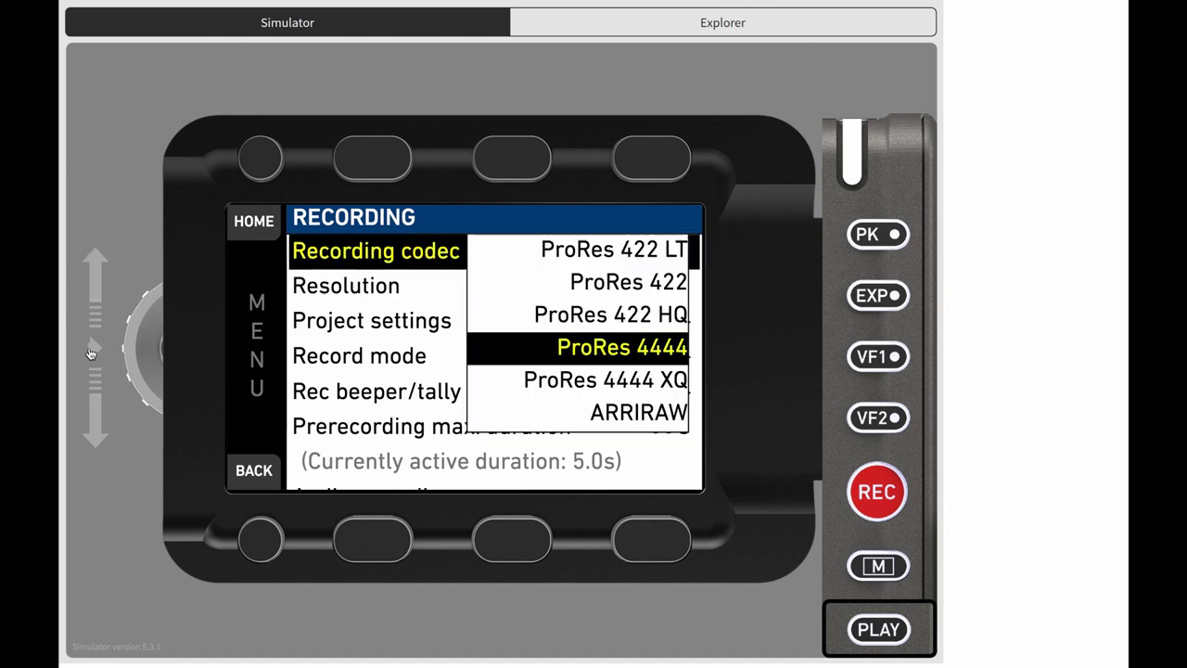
left_click(258, 533)
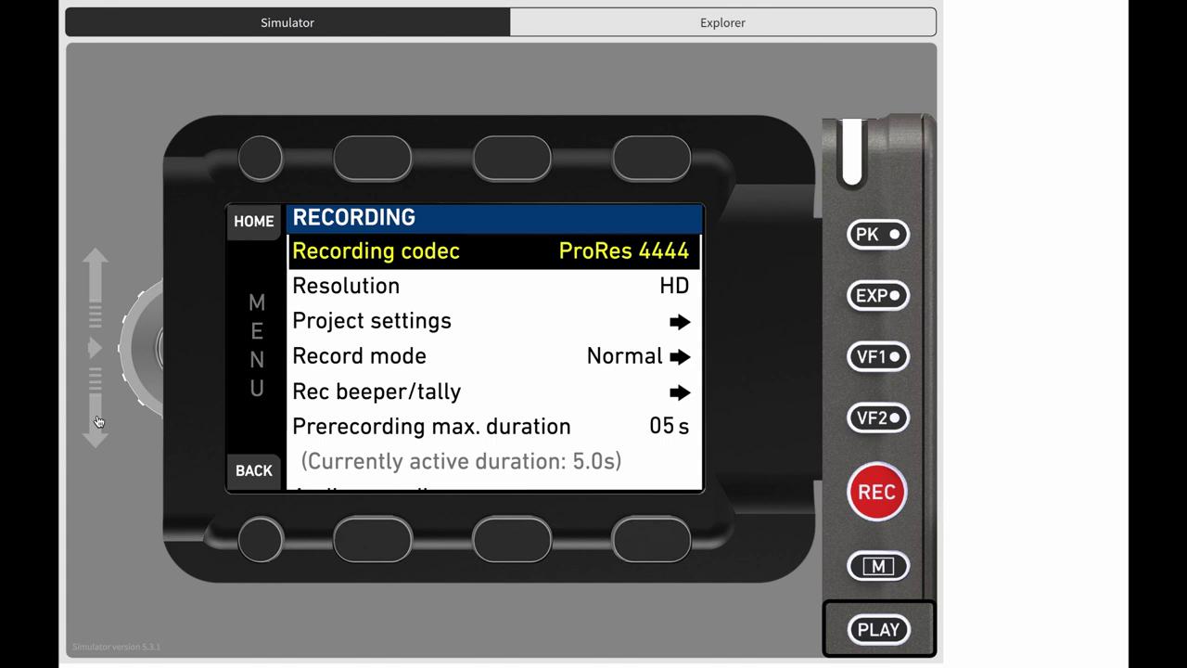
Look through the simulator's recording resolution choices, then leave the list and the Recording settings without changing the resolution.
left_click(97, 422)
left_click(96, 347)
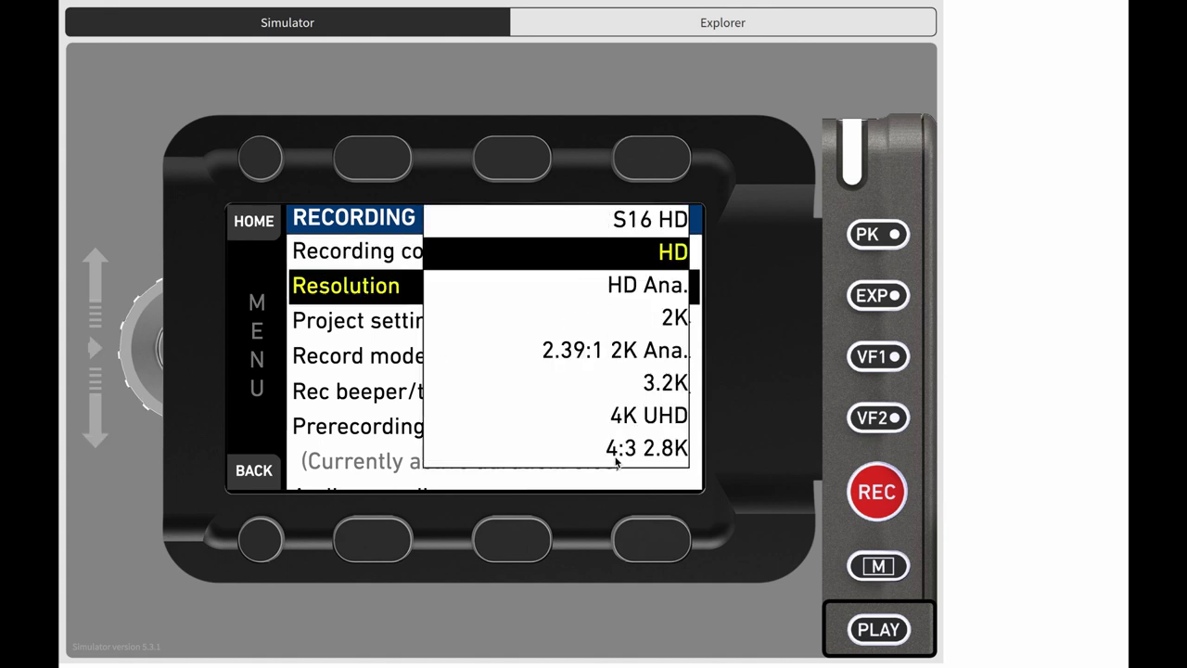
left_click(259, 545)
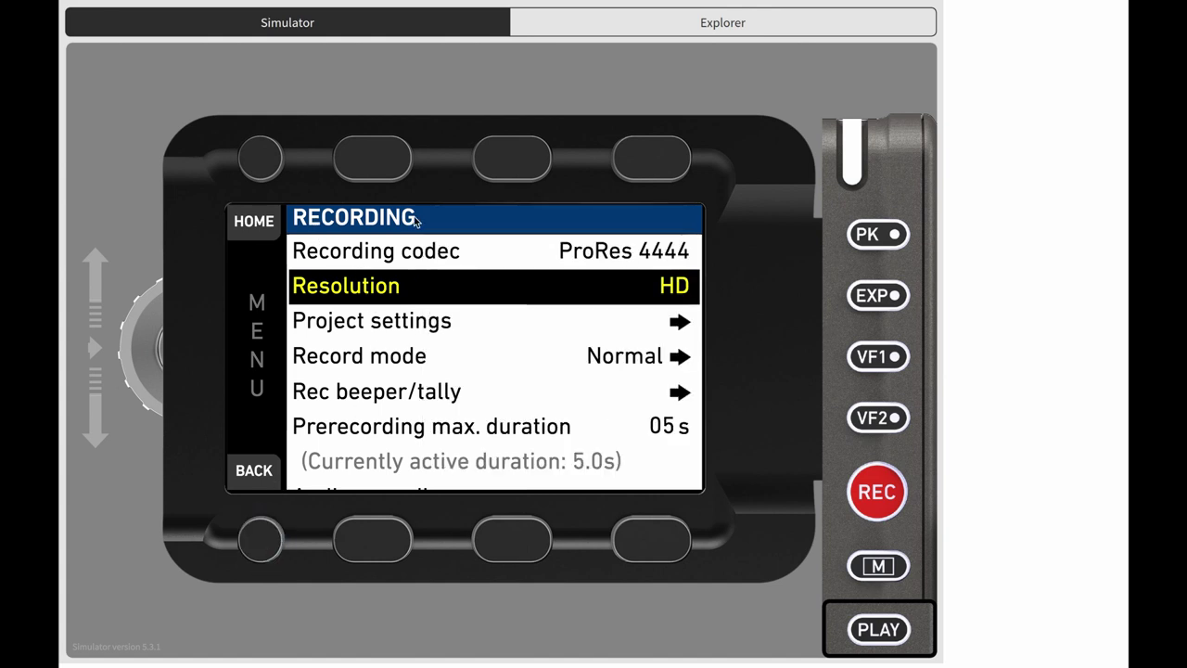
left_click(264, 547)
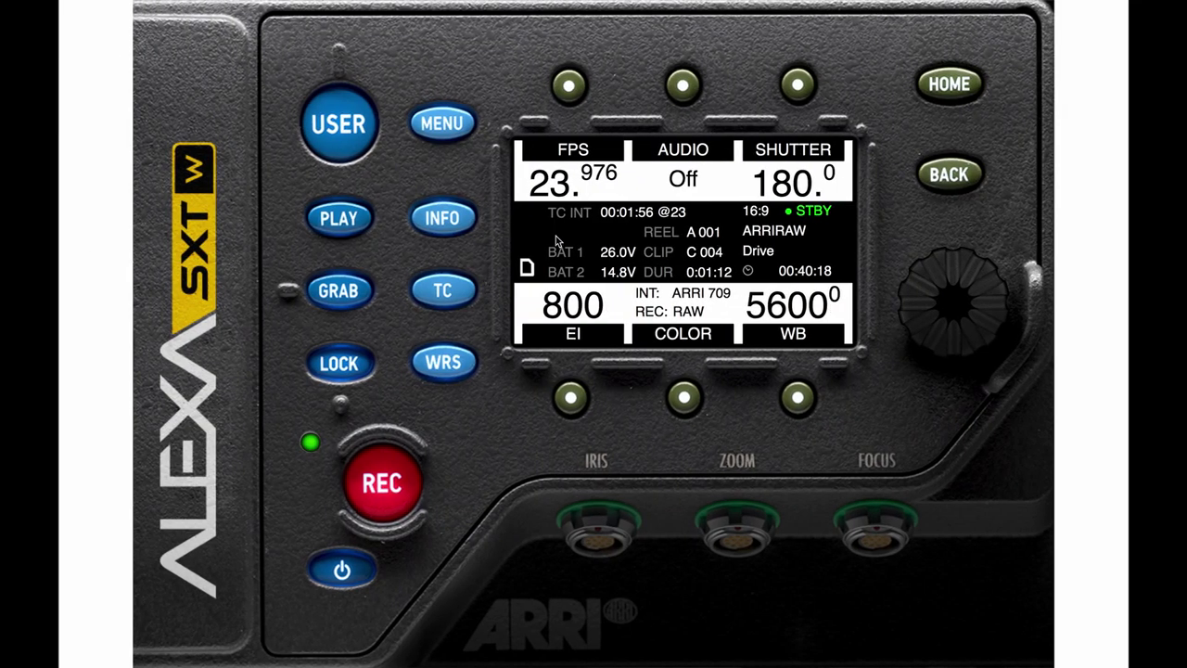
In the ALEXA SXT W simulator, view the Recording settings and return to the home screen.
left_click(443, 123)
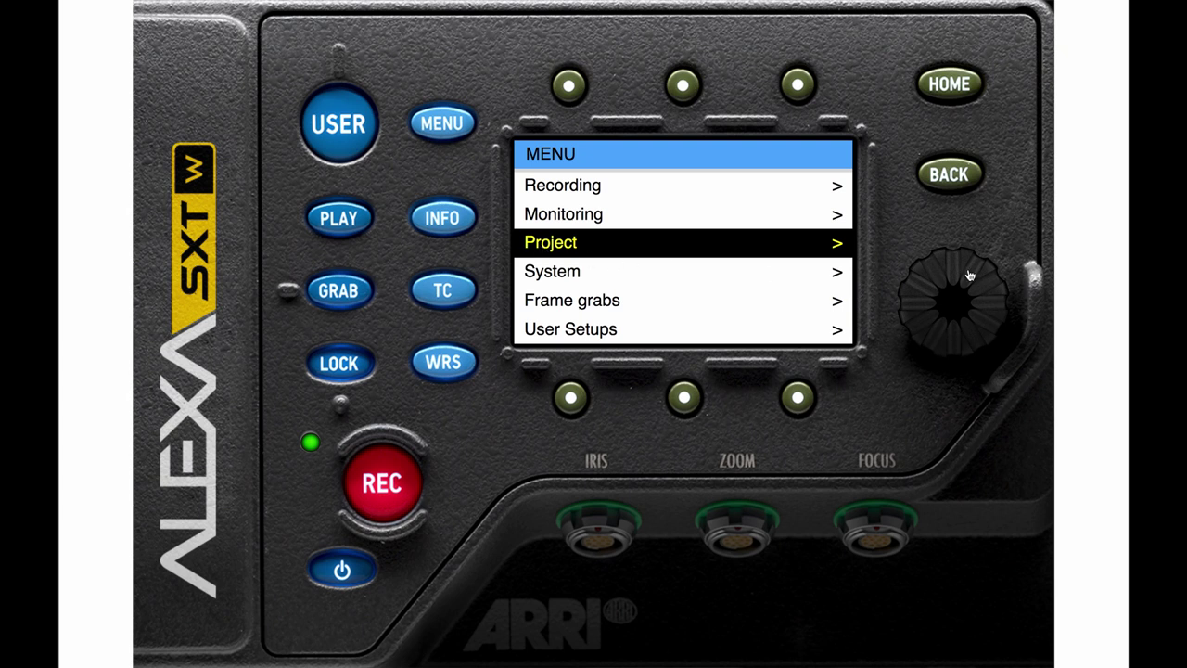
scroll(969, 278, "up", 2)
left_click(954, 309)
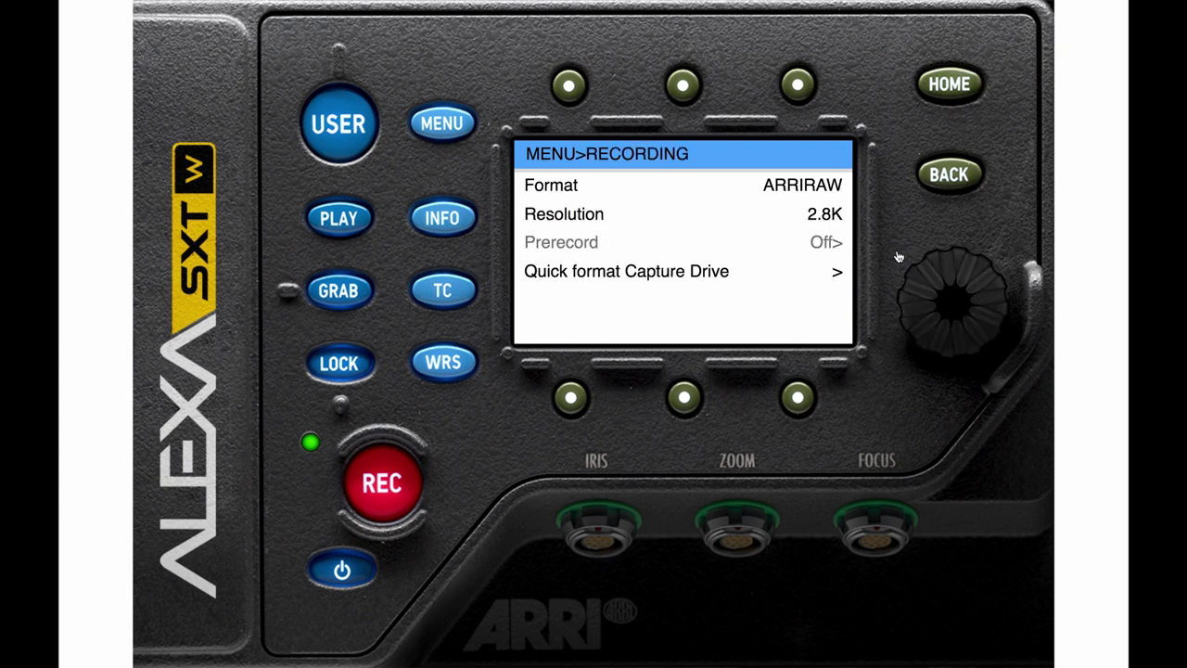
left_click(949, 85)
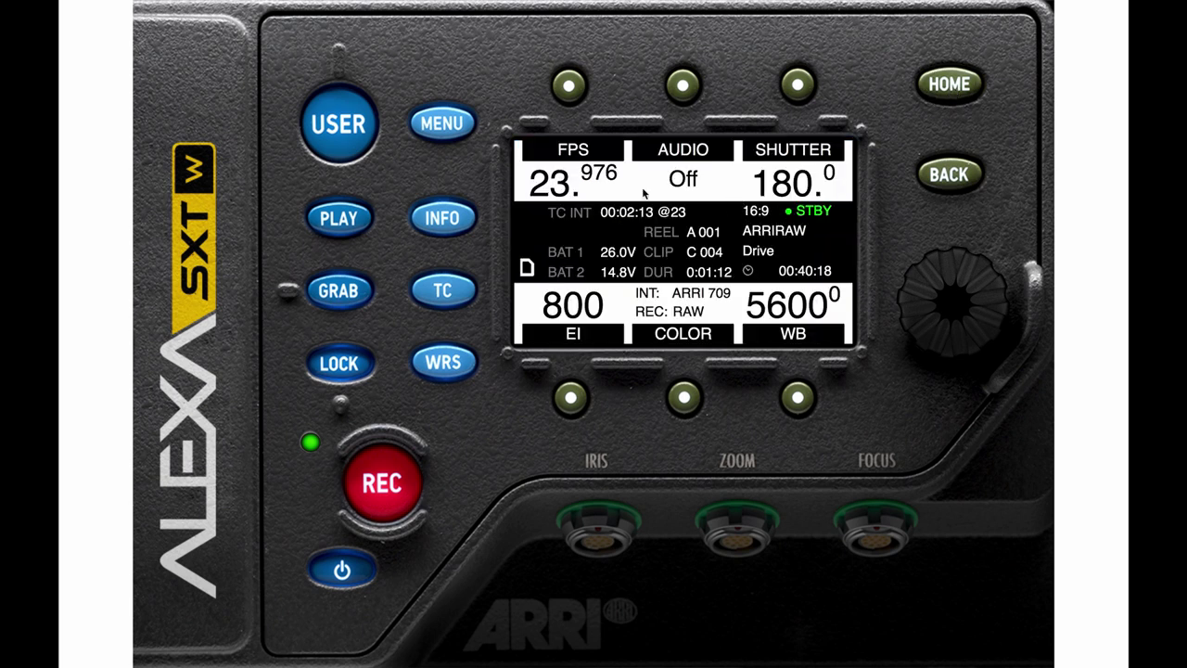
Check the recording format choices, keep ARRIRAW, and bring up the recording resolution choices.
left_click(457, 130)
left_click(946, 306)
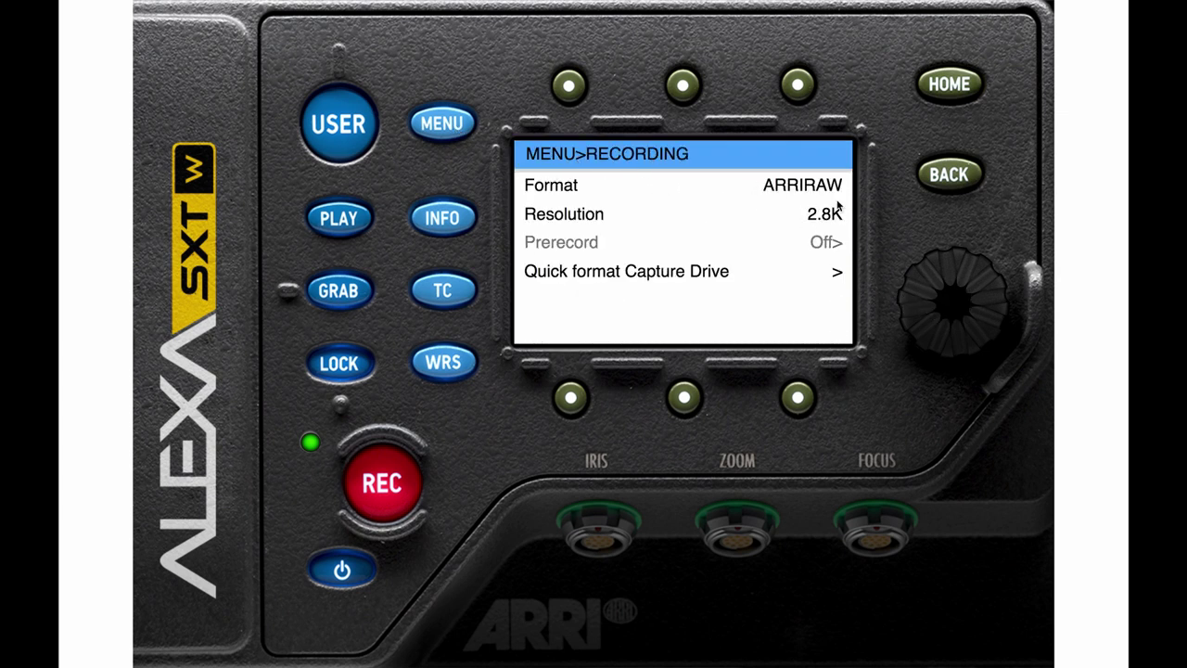
scroll(947, 280, "down", 1)
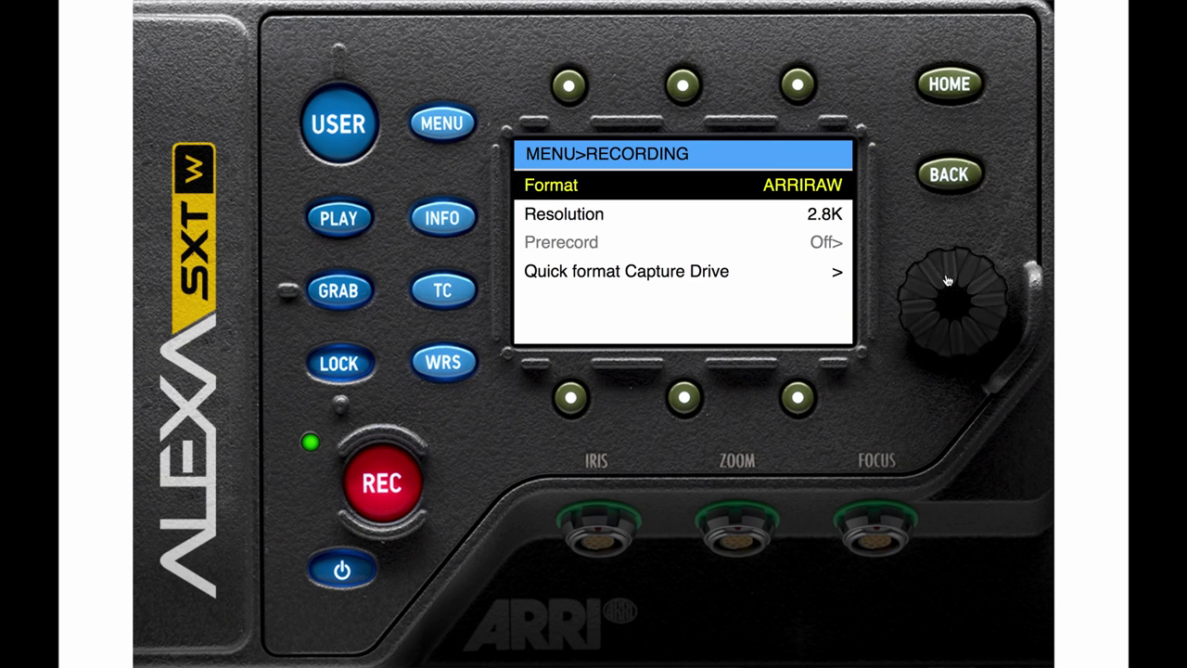
left_click(961, 314)
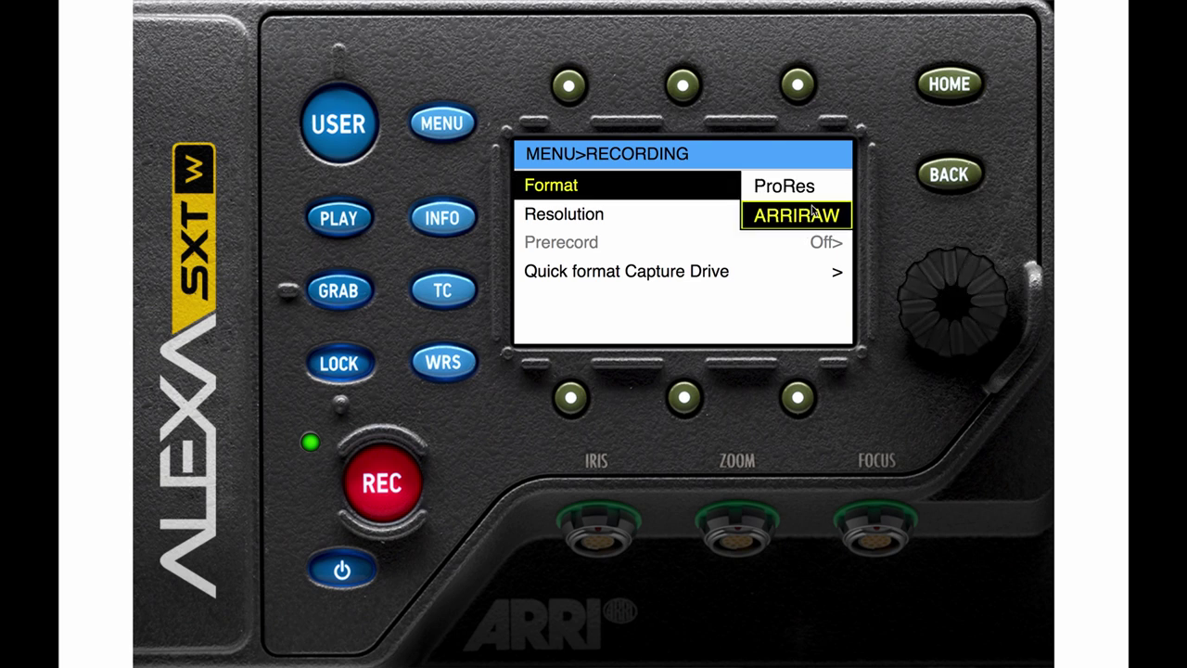
left_click(950, 307)
scroll(916, 301, "down", 1)
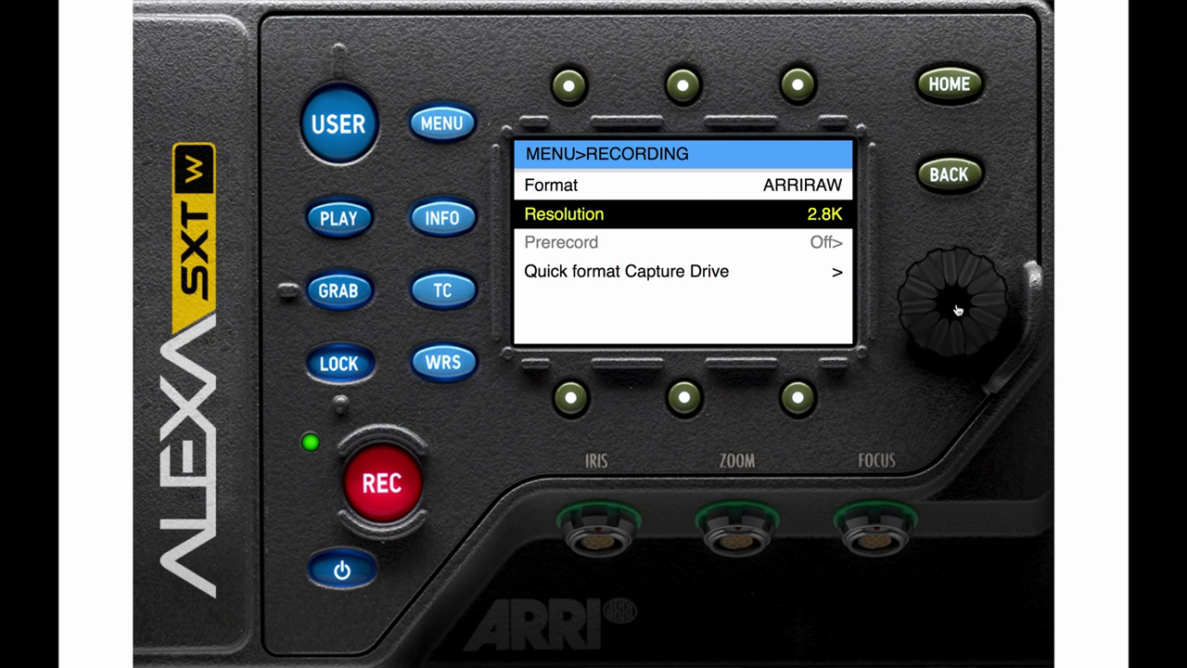
left_click(957, 308)
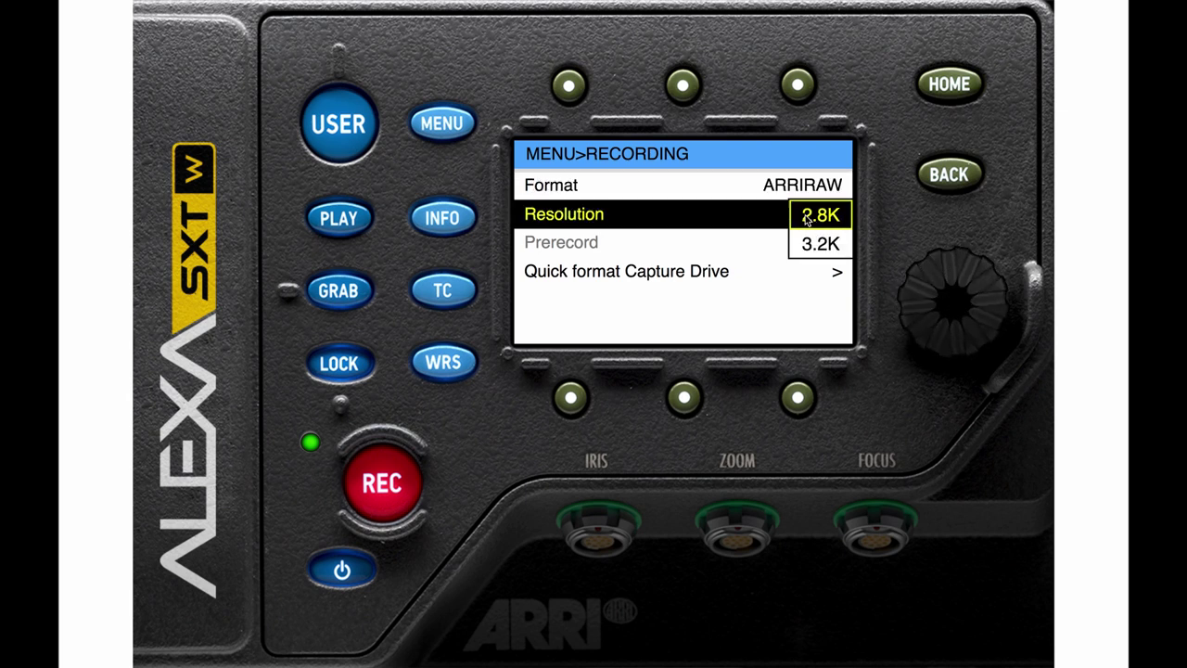
Leave the resolution choices, review the Recording settings once more, and return to the main menu.
left_click(940, 194)
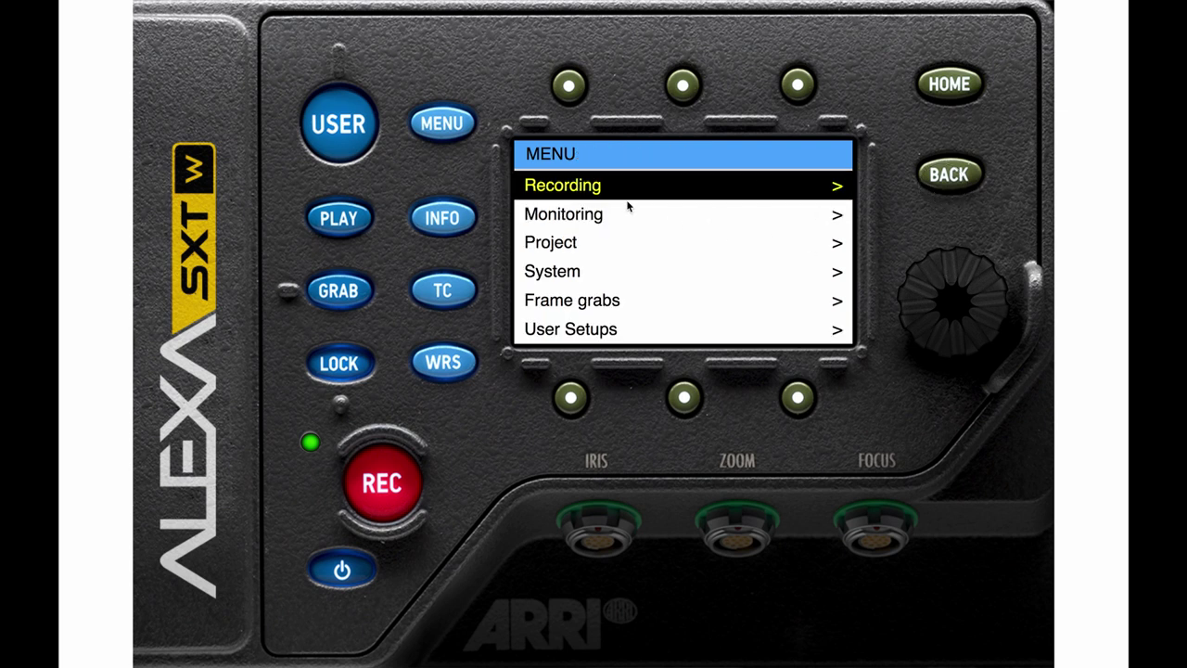
left_click(950, 304)
scroll(959, 286, "up", 1)
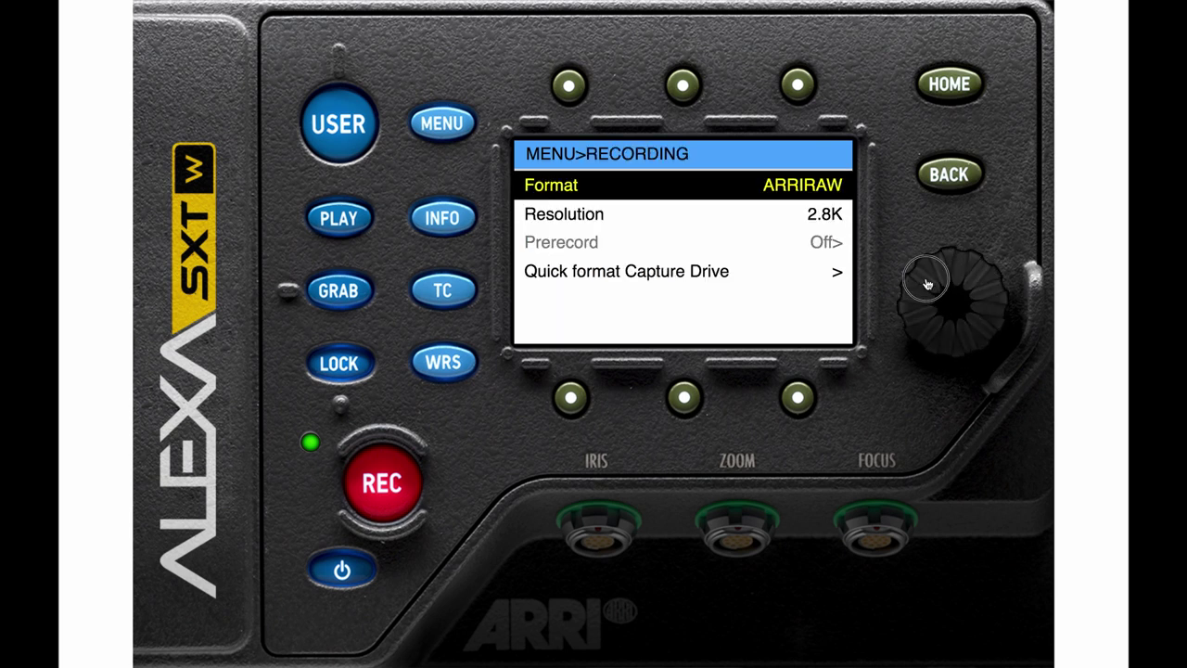
scroll(960, 286, "down", 1)
scroll(960, 286, "up", 1)
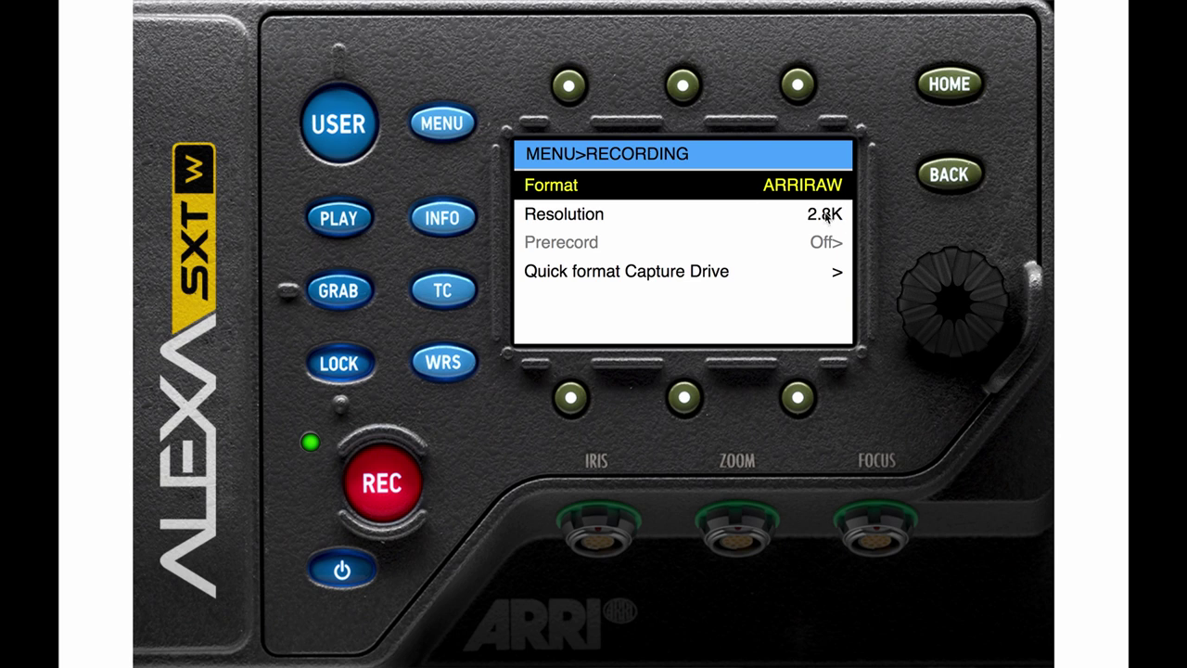
left_click(939, 181)
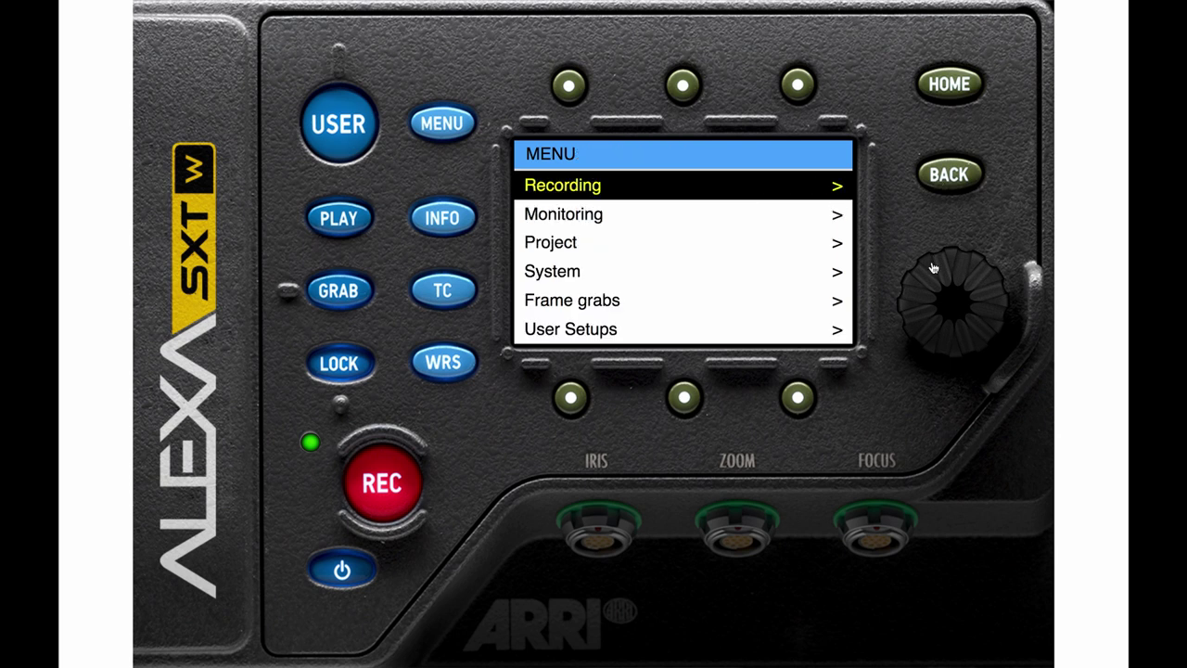
Change the project's sensor mode to Open Gate and confirm loading it on the camera.
scroll(935, 271, "down", 2)
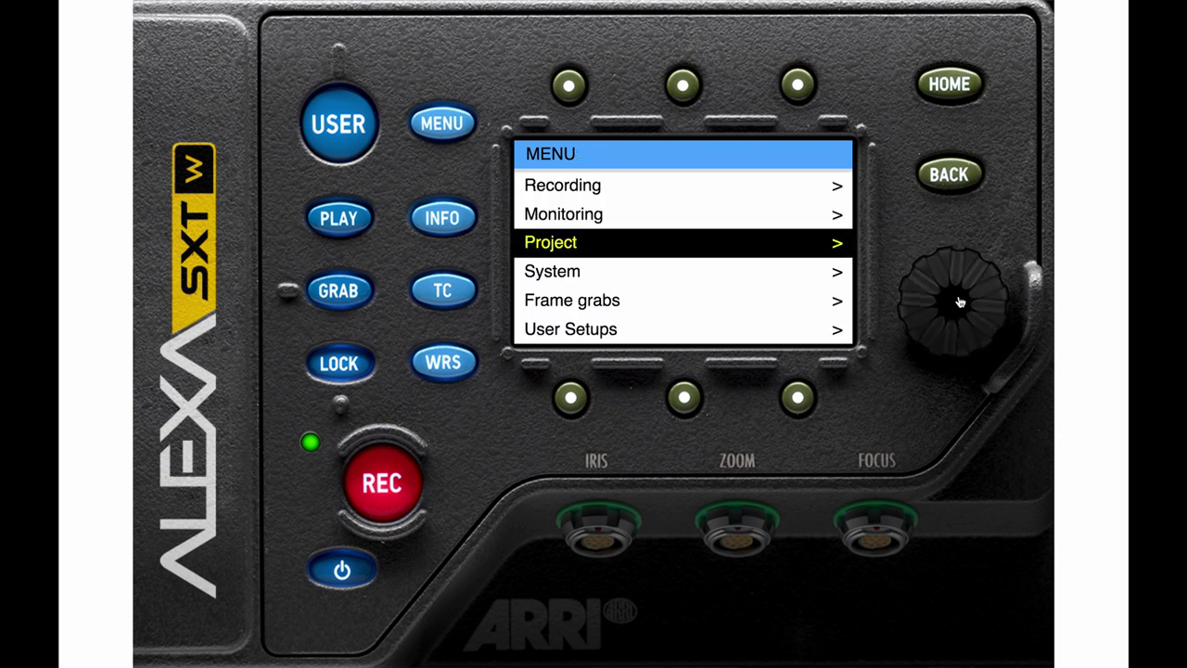
left_click(961, 310)
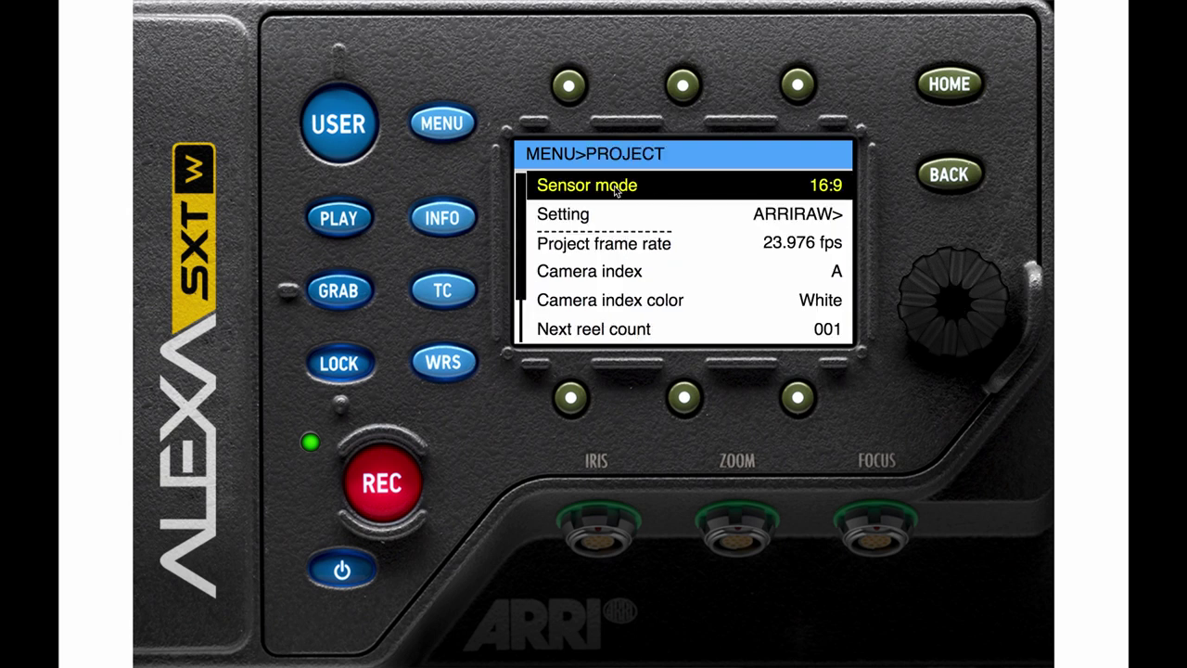
left_click(958, 309)
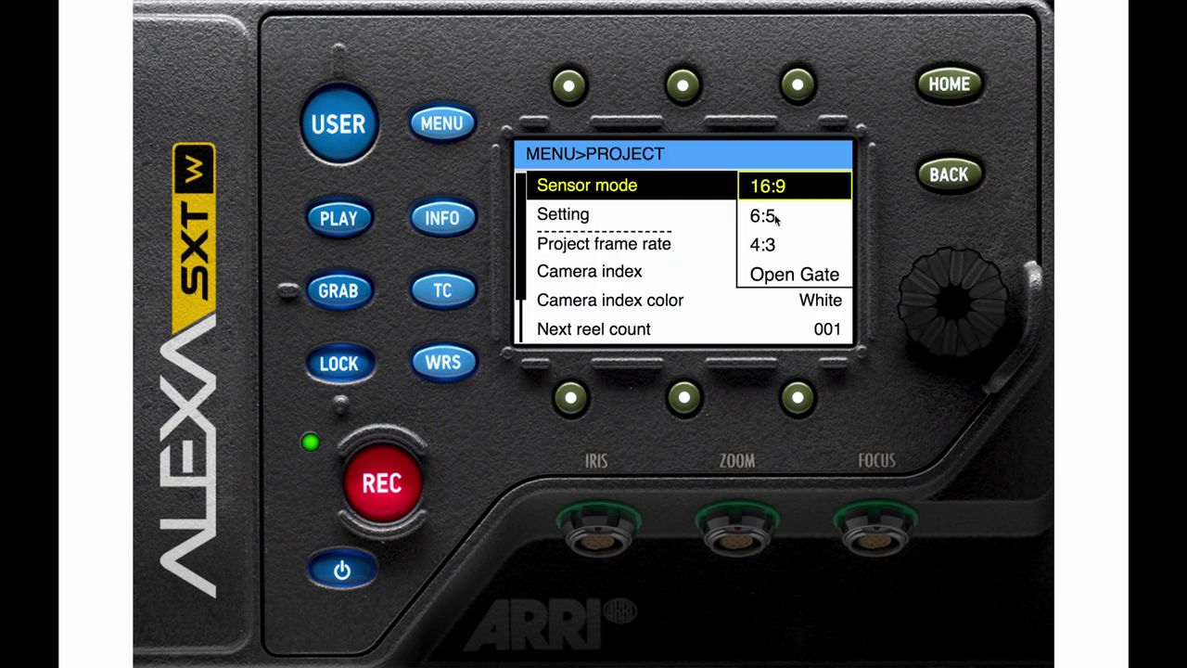
scroll(933, 286, "down", 2)
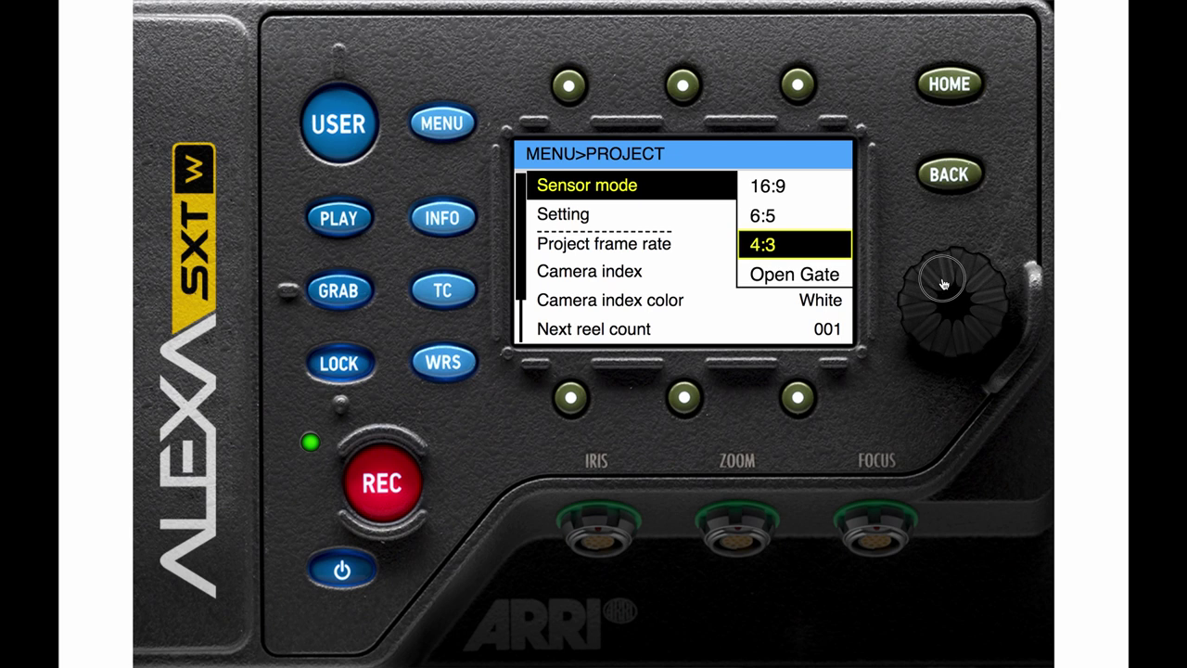
scroll(934, 286, "down", 1)
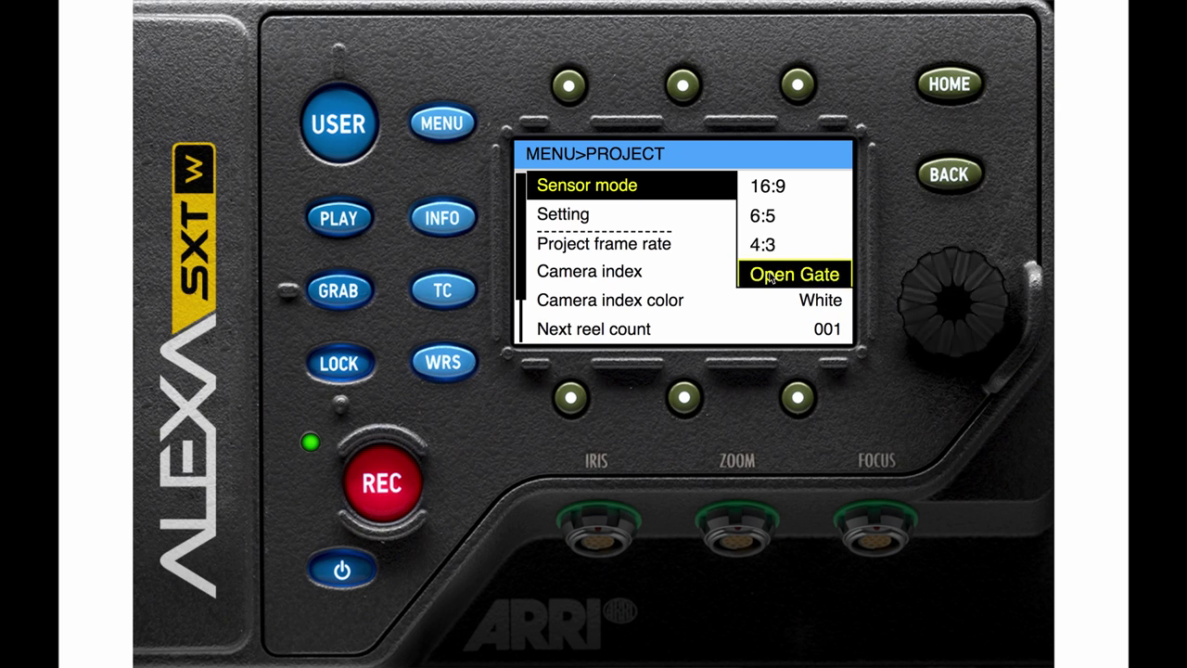
left_click(954, 306)
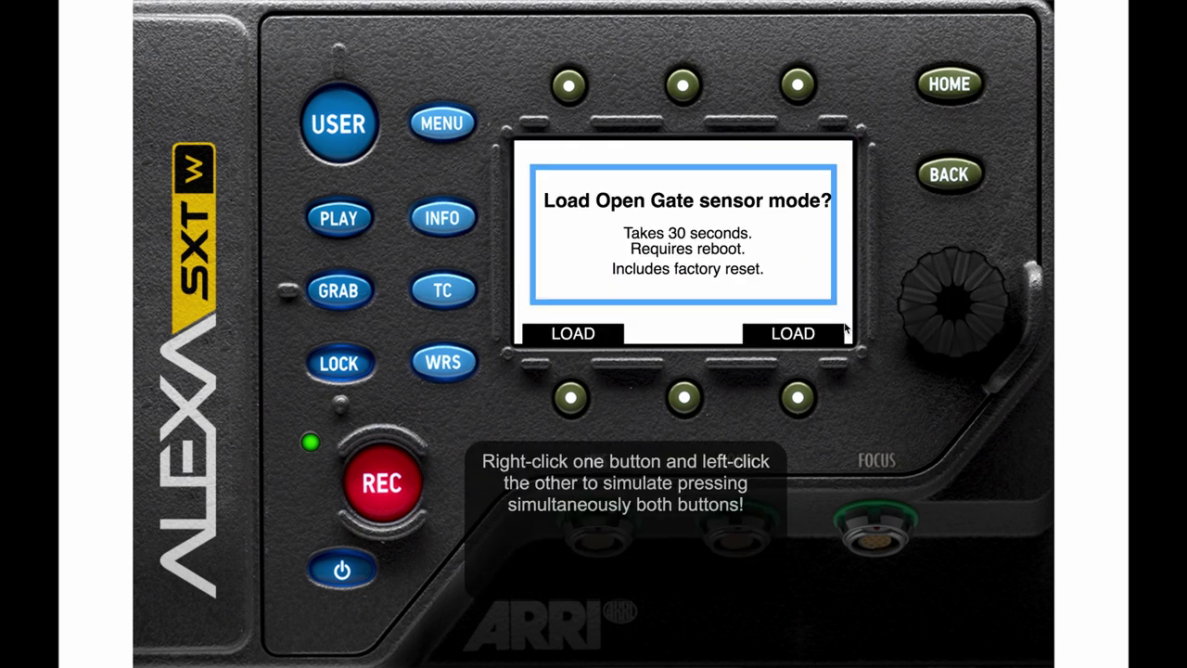
right_click(799, 398)
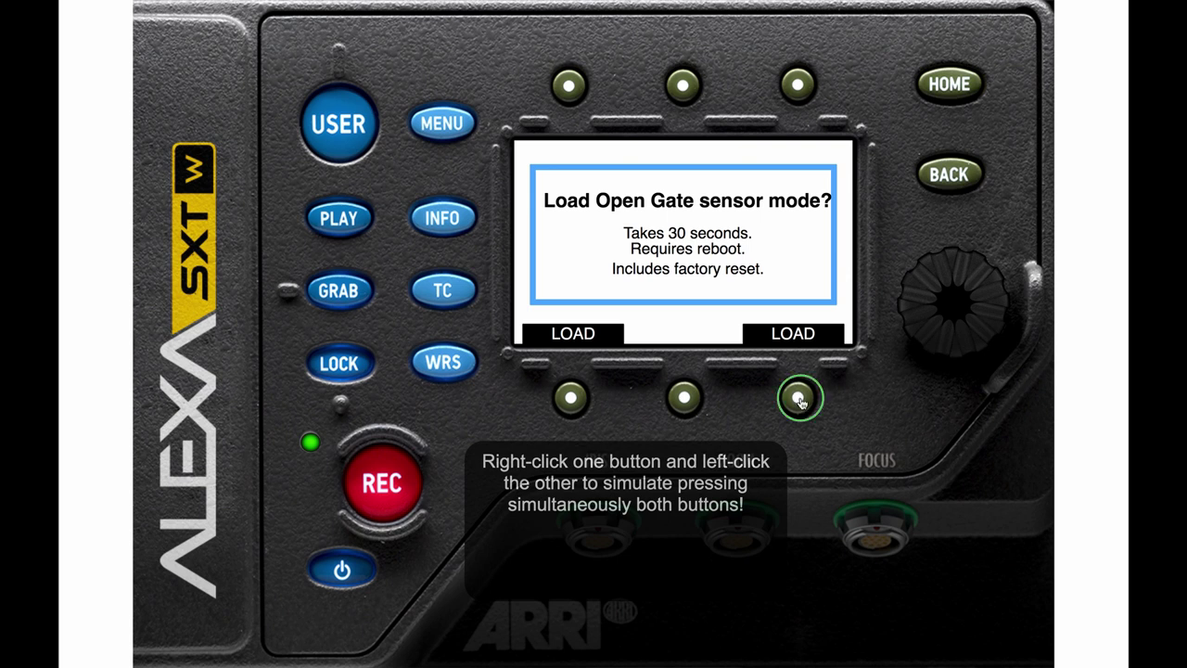
left_click(575, 409)
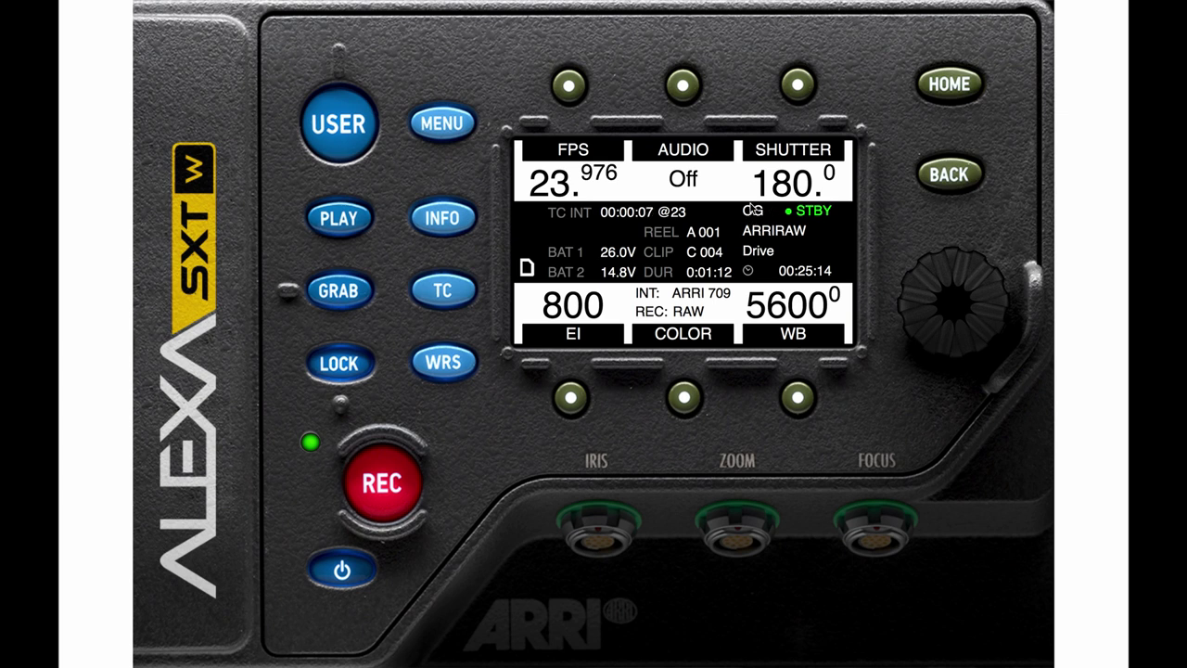
View the Project settings, follow the codec setting through to the Recording settings, and return to the main menu.
left_click(446, 131)
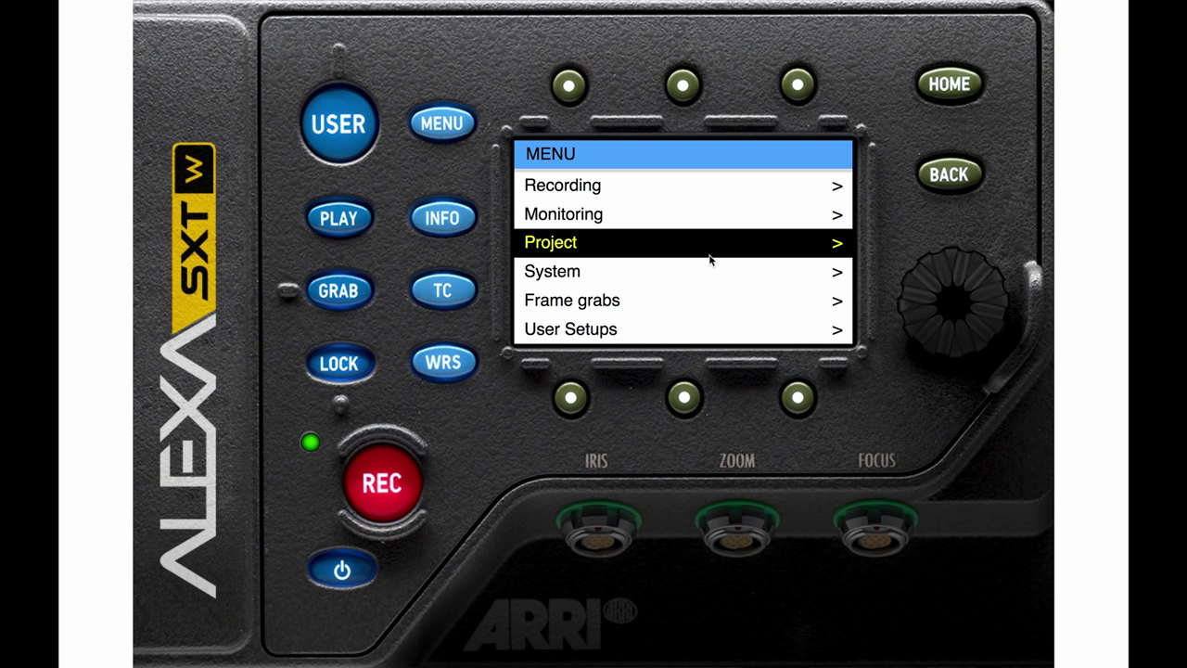
left_click(955, 310)
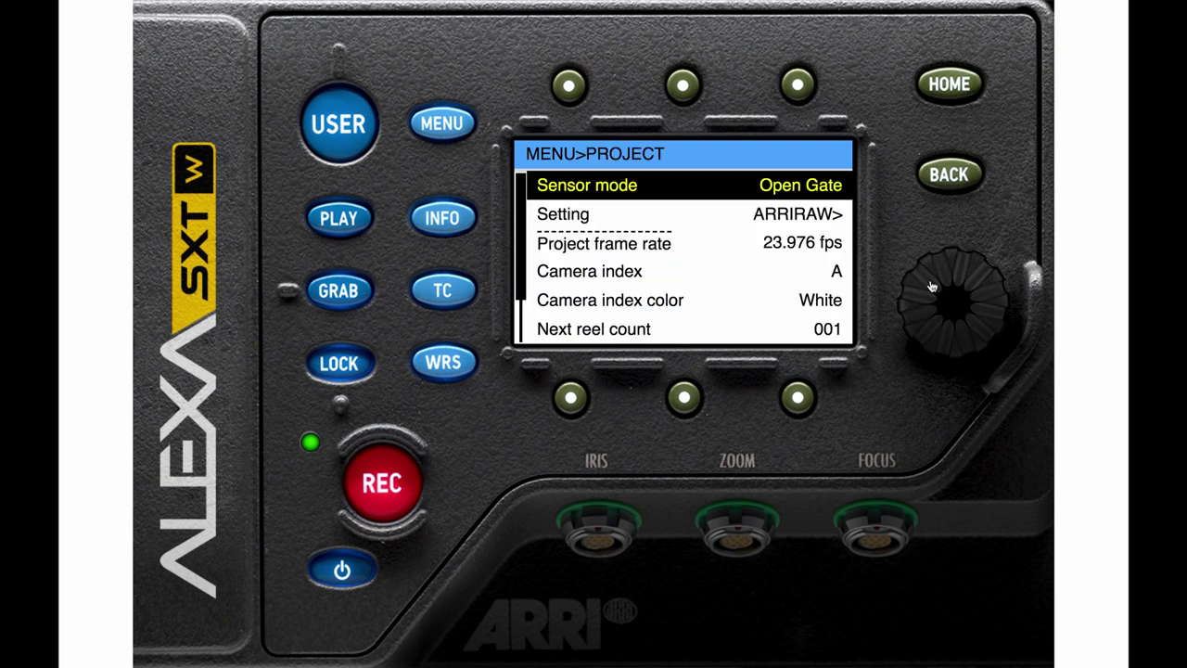
scroll(932, 276, "down", 1)
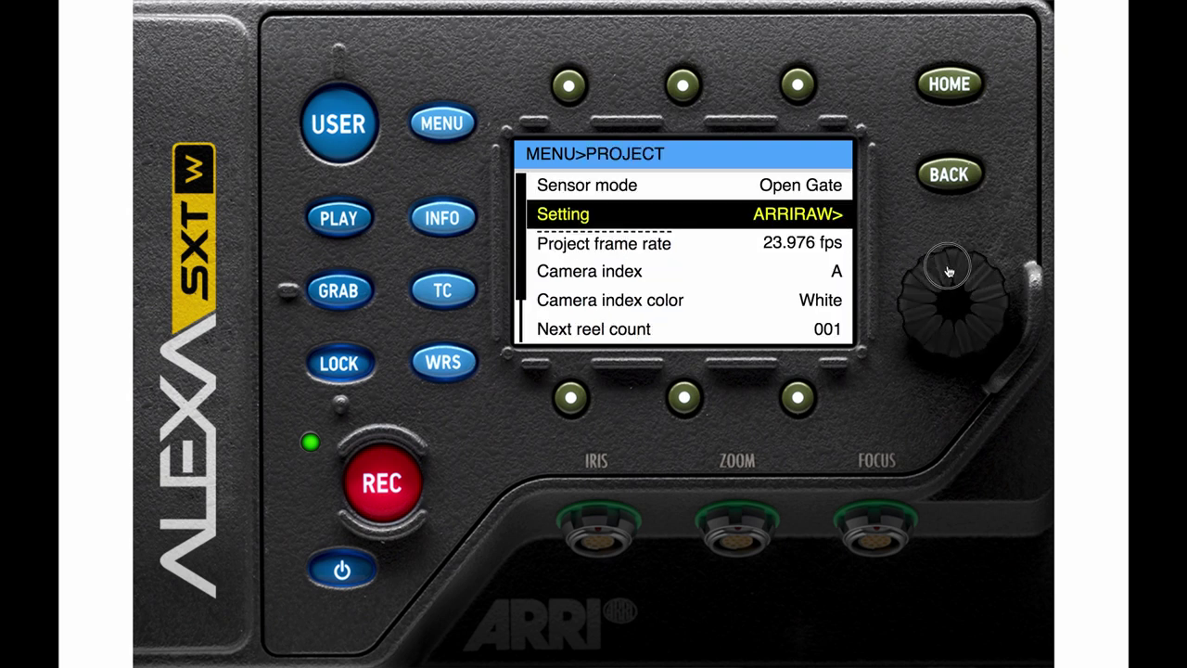
left_click(953, 301)
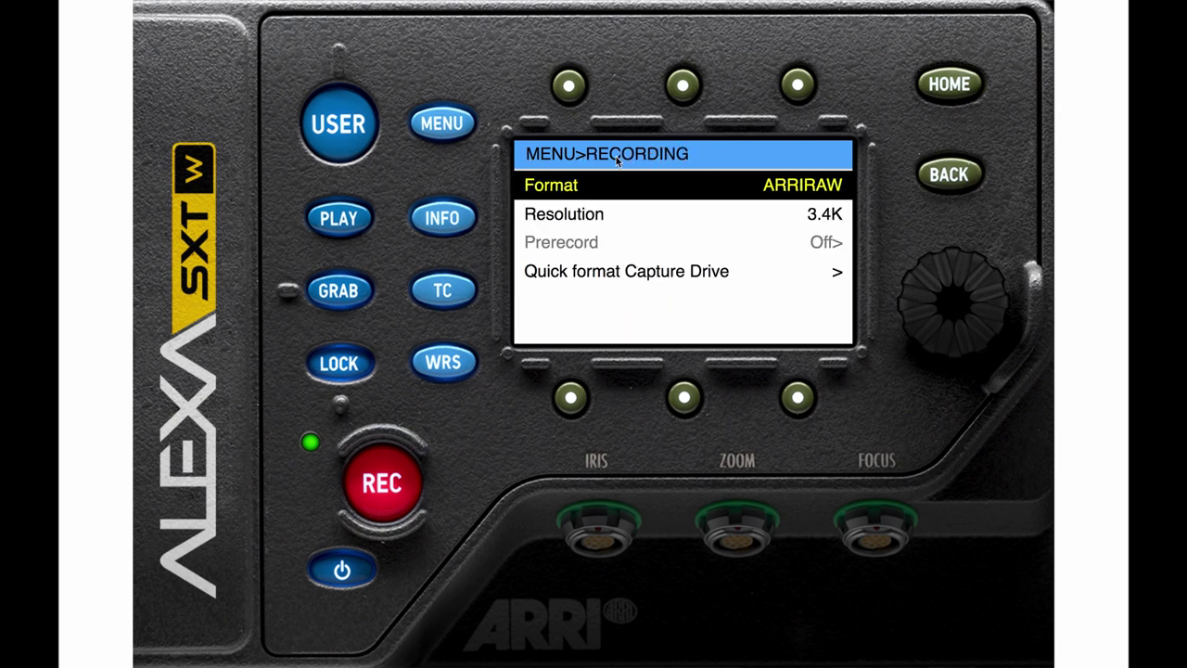
left_click(949, 176)
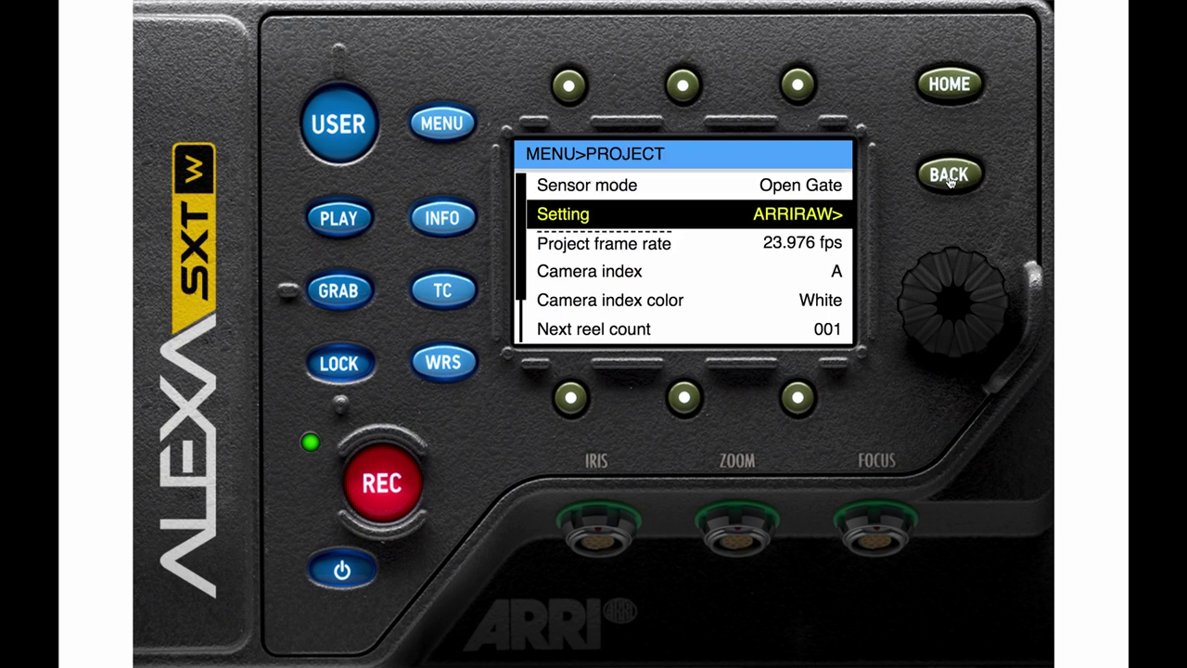
left_click(949, 178)
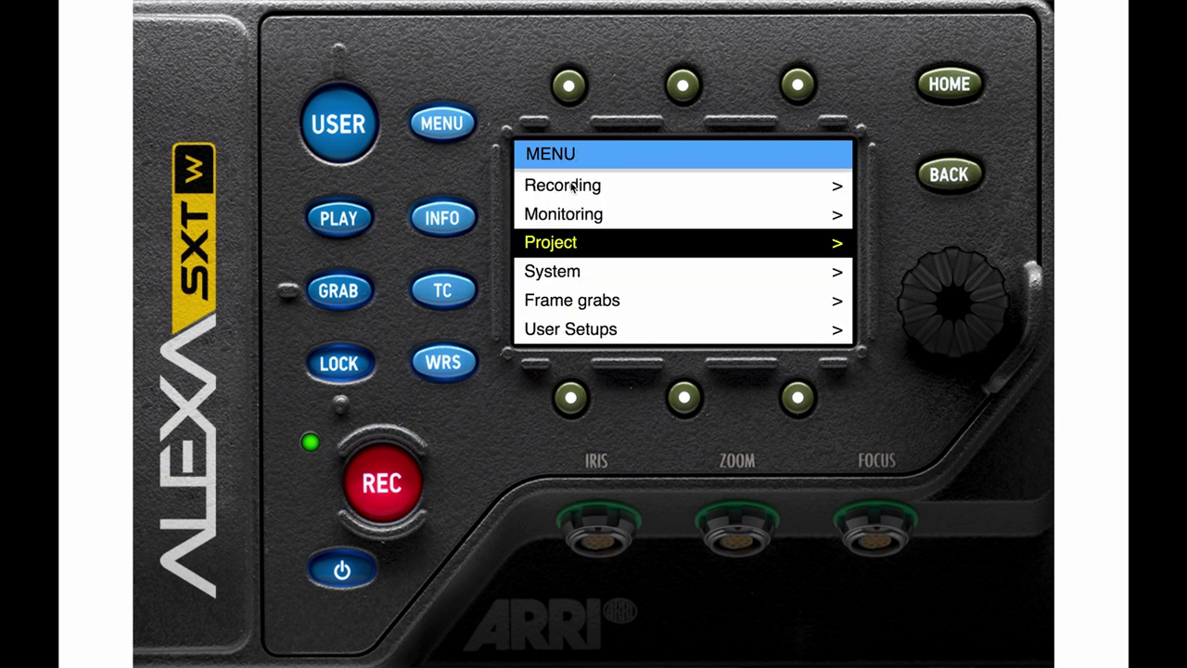
In the Recording settings, set the recording format to ProRes.
scroll(919, 254, "up", 2)
left_click(946, 305)
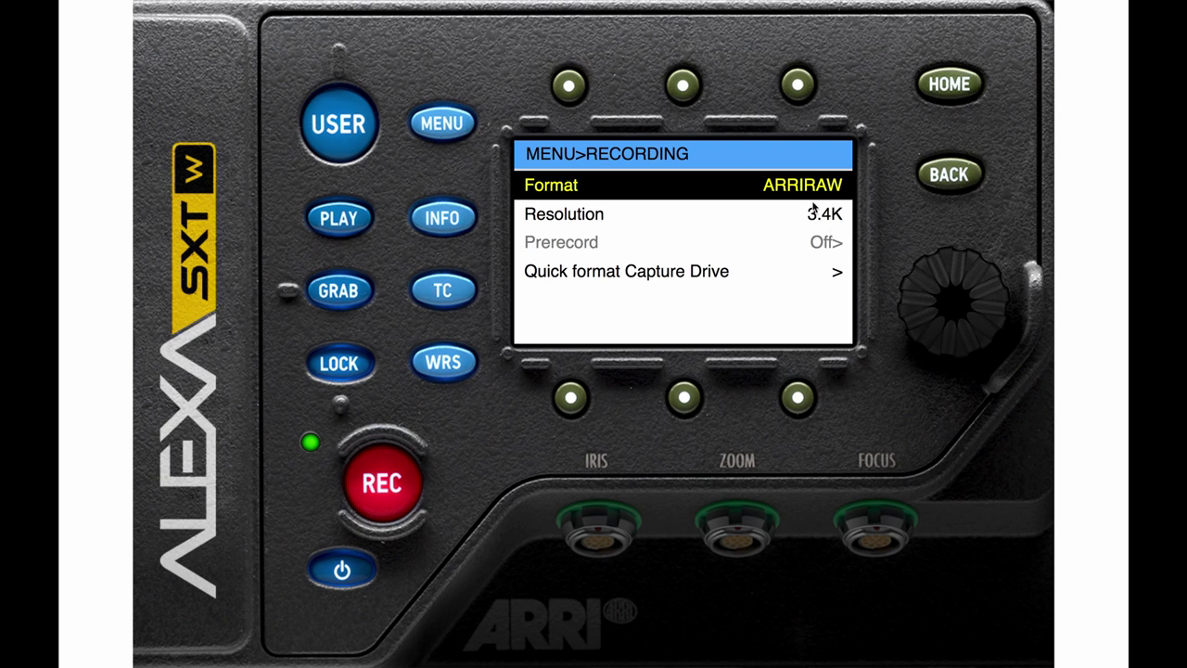
left_click(962, 304)
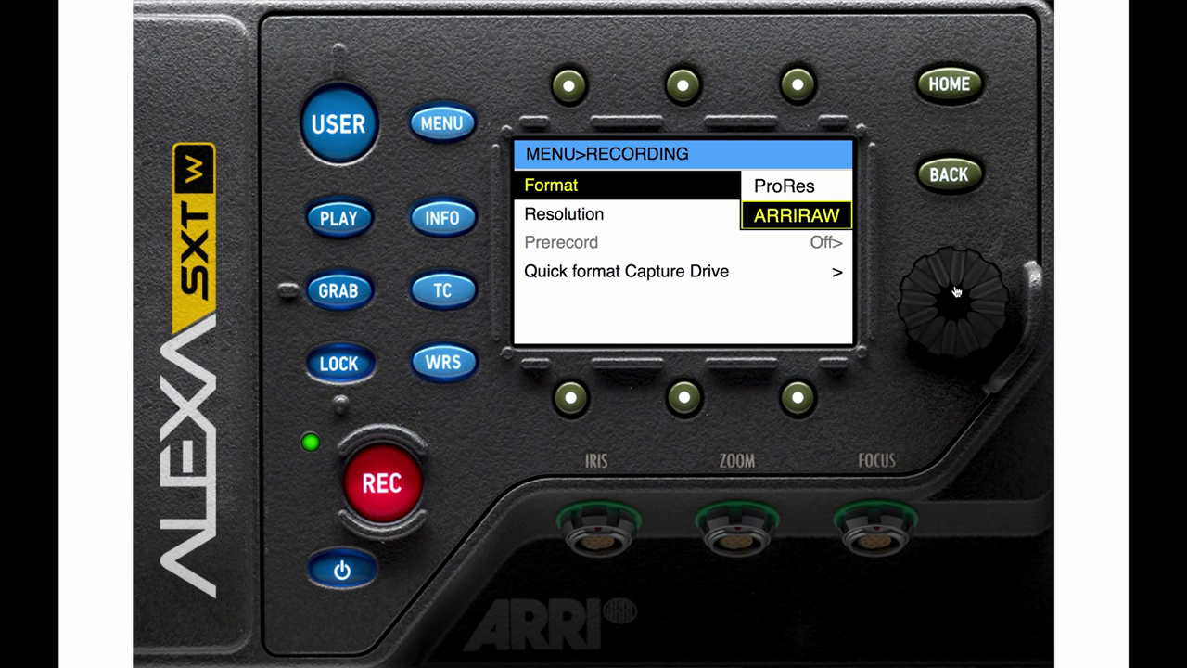
scroll(951, 293, "up", 1)
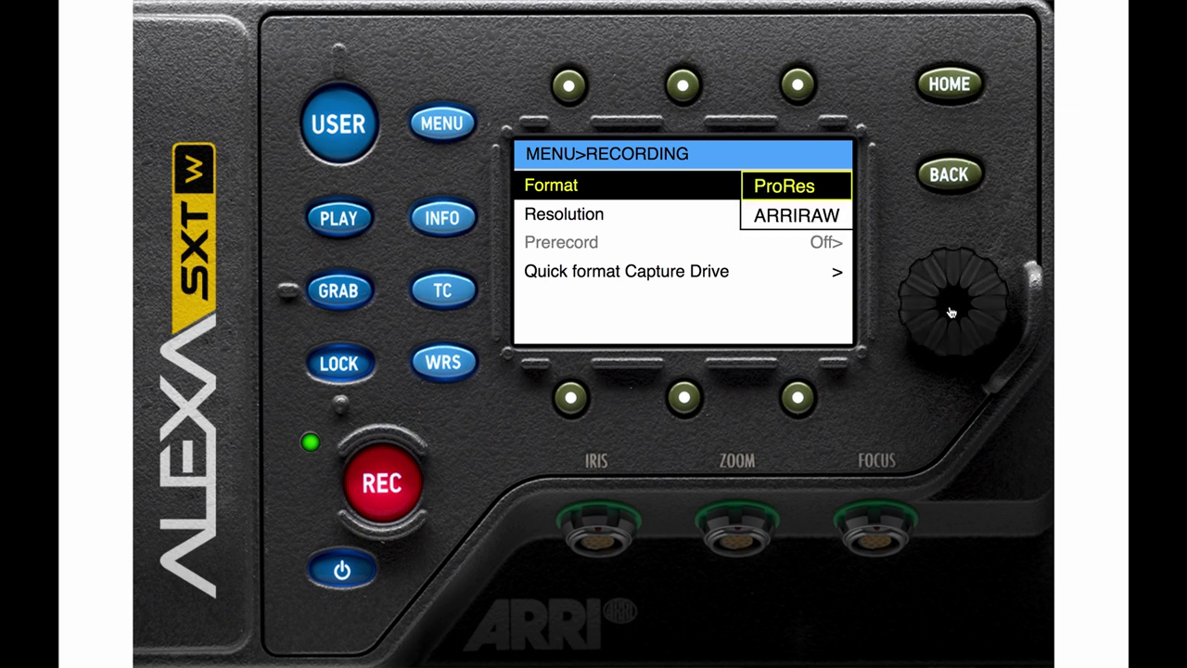
left_click(951, 312)
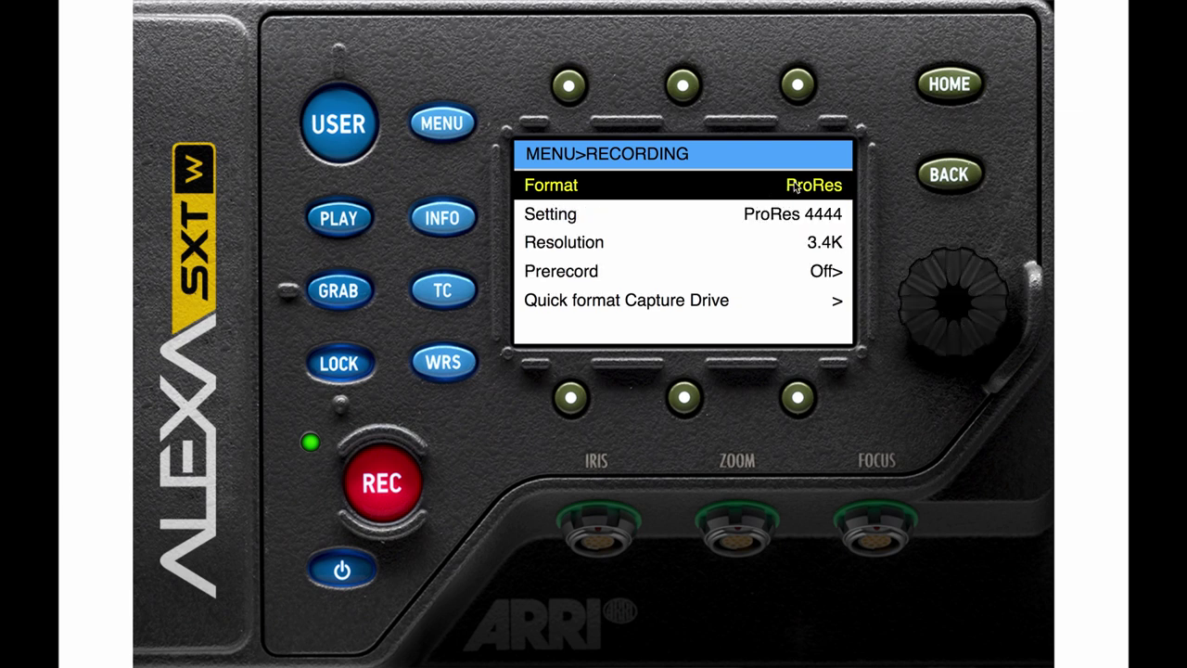
Look through the resolution choices available for ProRes recording.
scroll(923, 282, "down", 2)
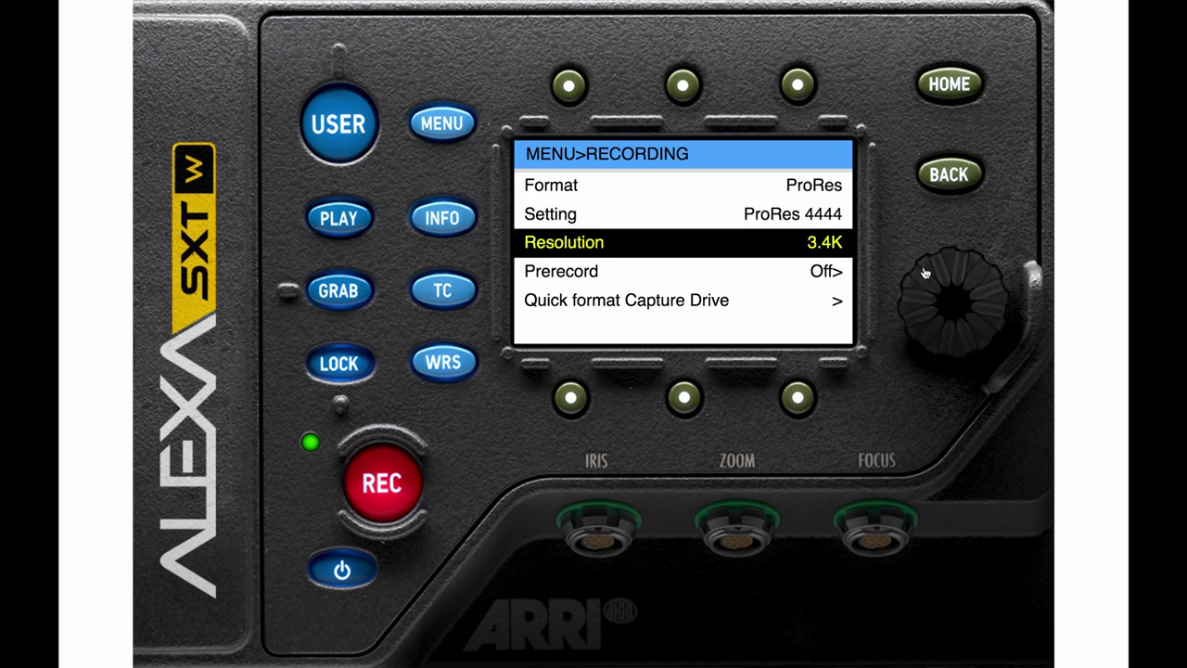
left_click(965, 315)
scroll(946, 283, "down", 1)
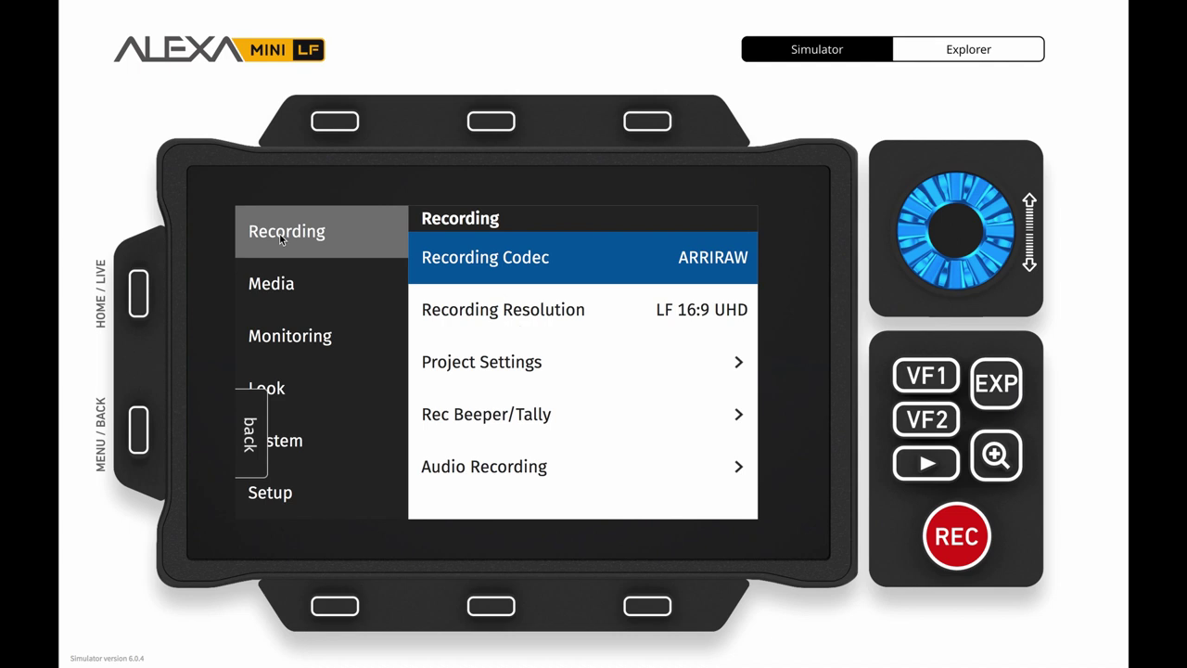
In the ALEXA Mini LF simulator, bring up the recording resolution choices and look at LF Open Gate 4.5K.
left_click_drag(936, 279, 916, 258)
left_click(947, 267)
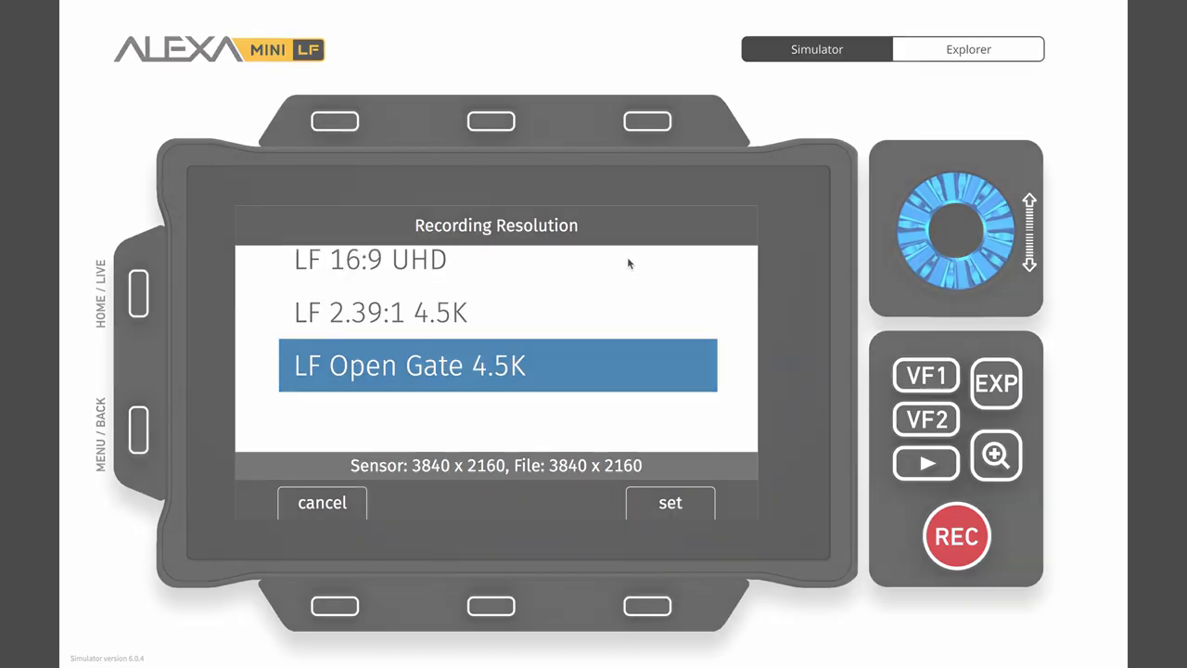
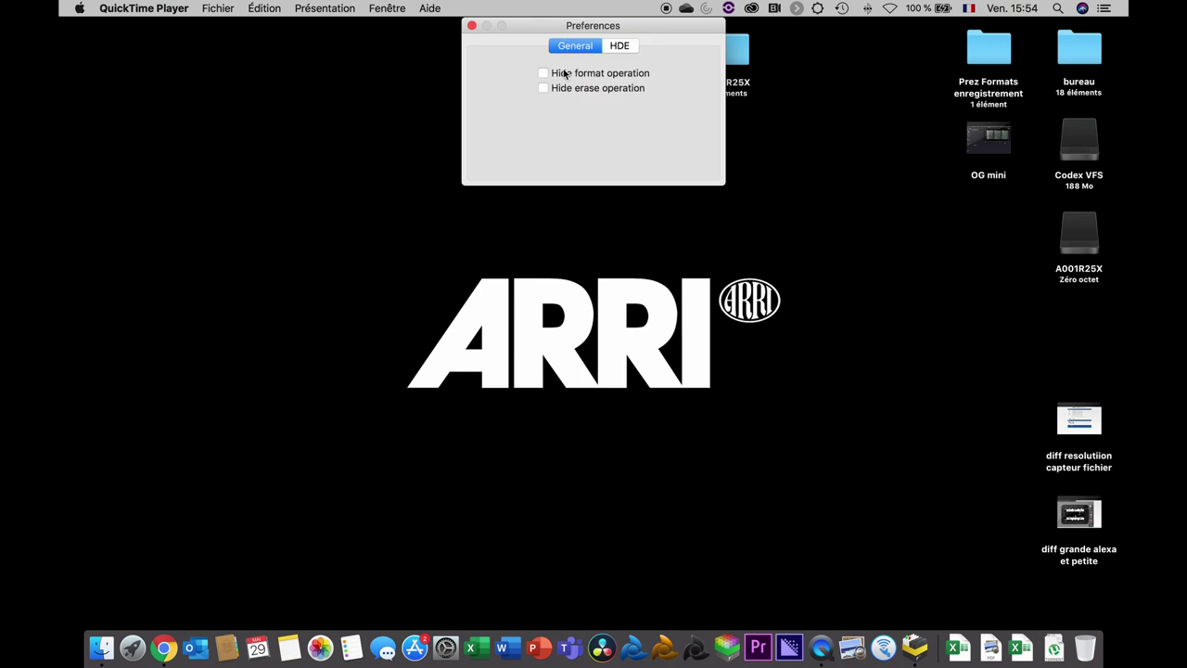
Check the HDE encoding option for ARRIRAW in the Codex preferences and close the preferences window.
left_click(622, 51)
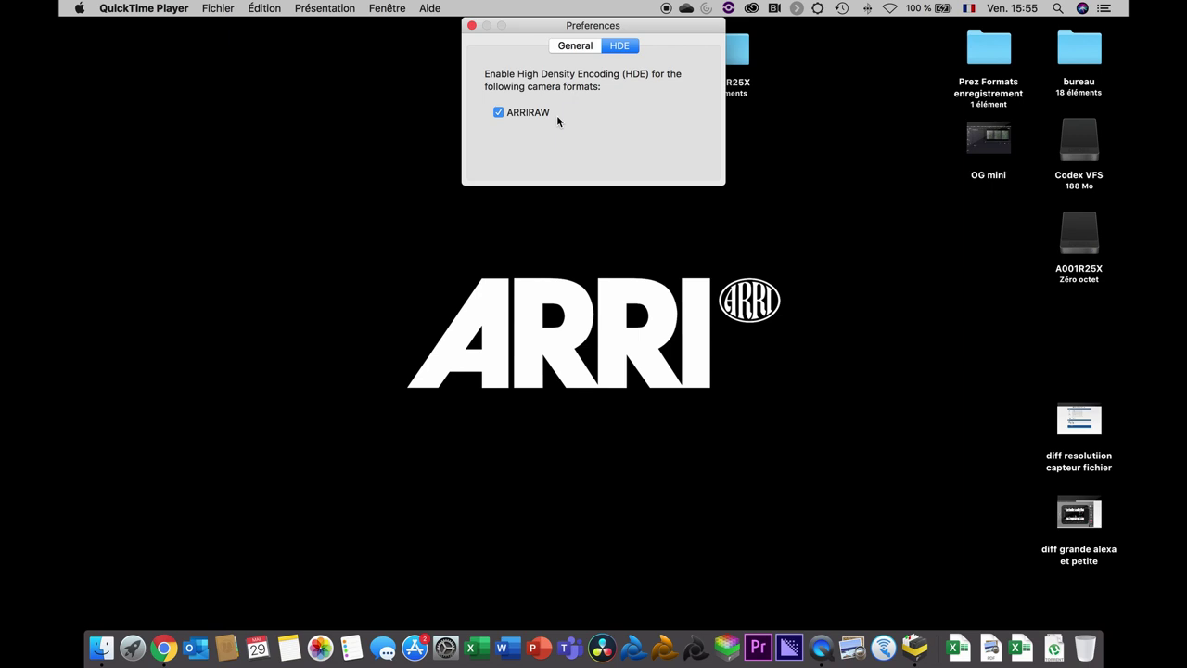
left_click(471, 26)
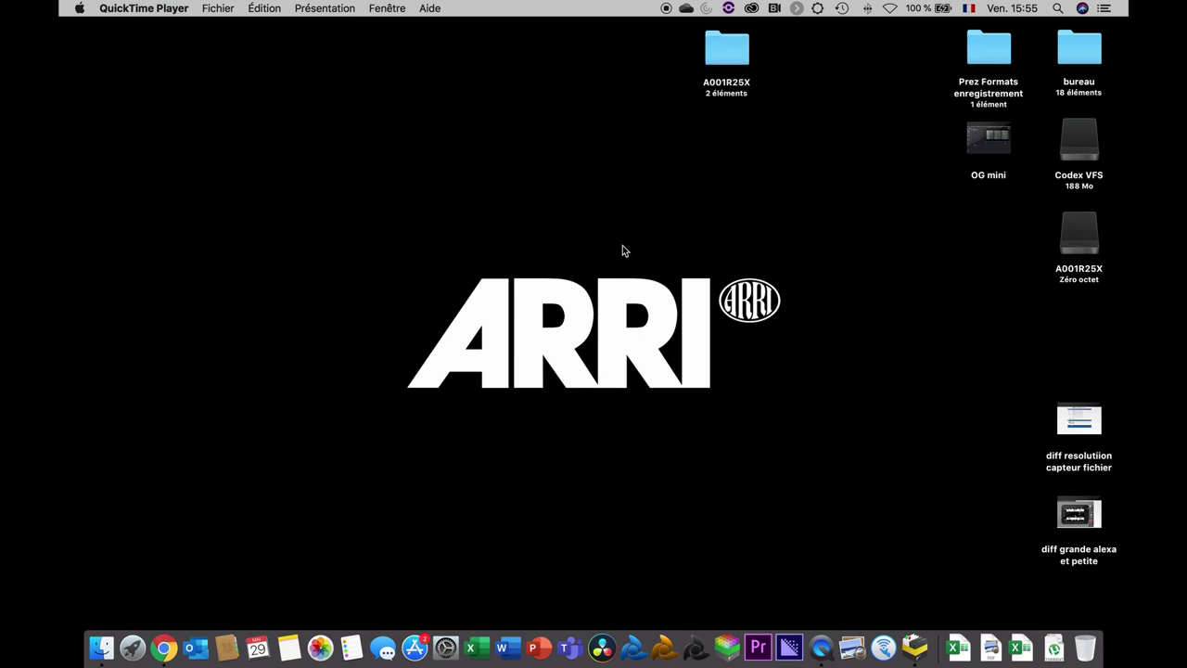
In Finder, browse the Codex VFS volume down to the 4448x3096 frame files of clip A001C001_200513_R25X.
left_click(1081, 149)
double_click(1081, 148)
double_click(371, 135)
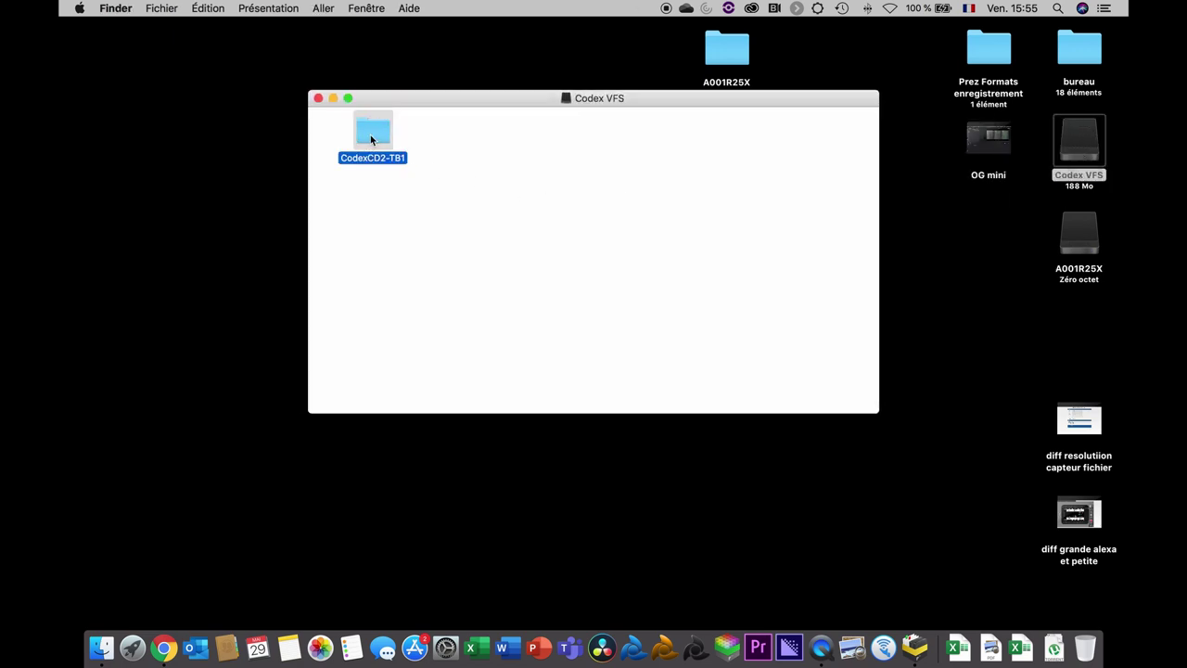
left_click(557, 130)
left_click(672, 130)
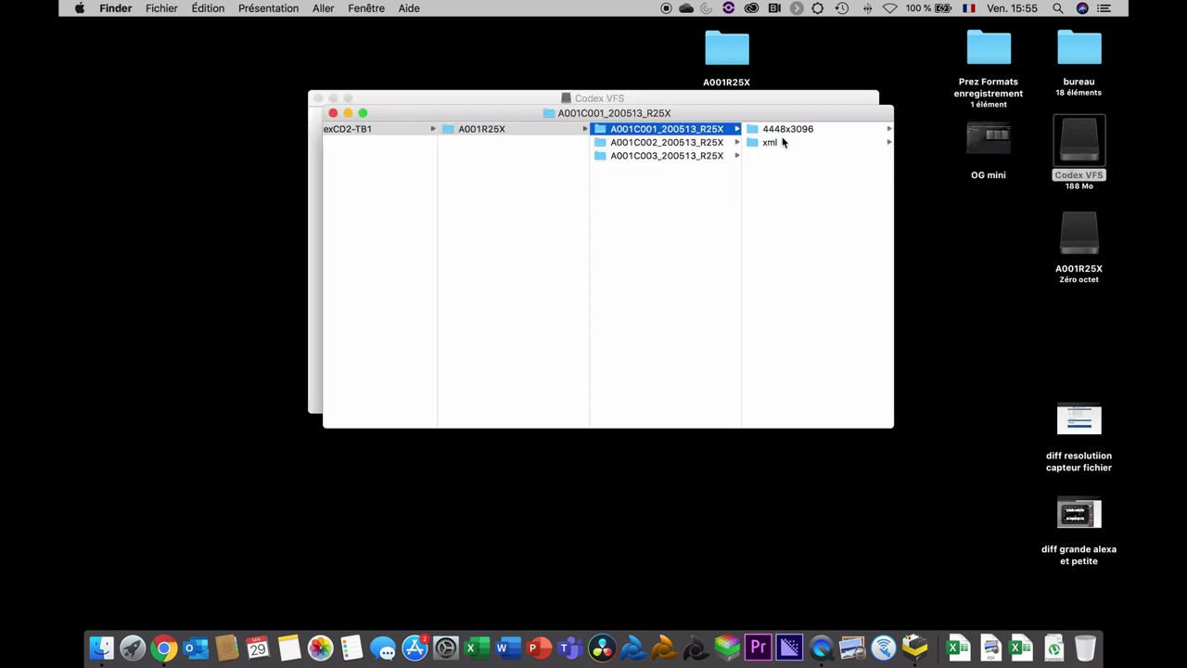
left_click(791, 131)
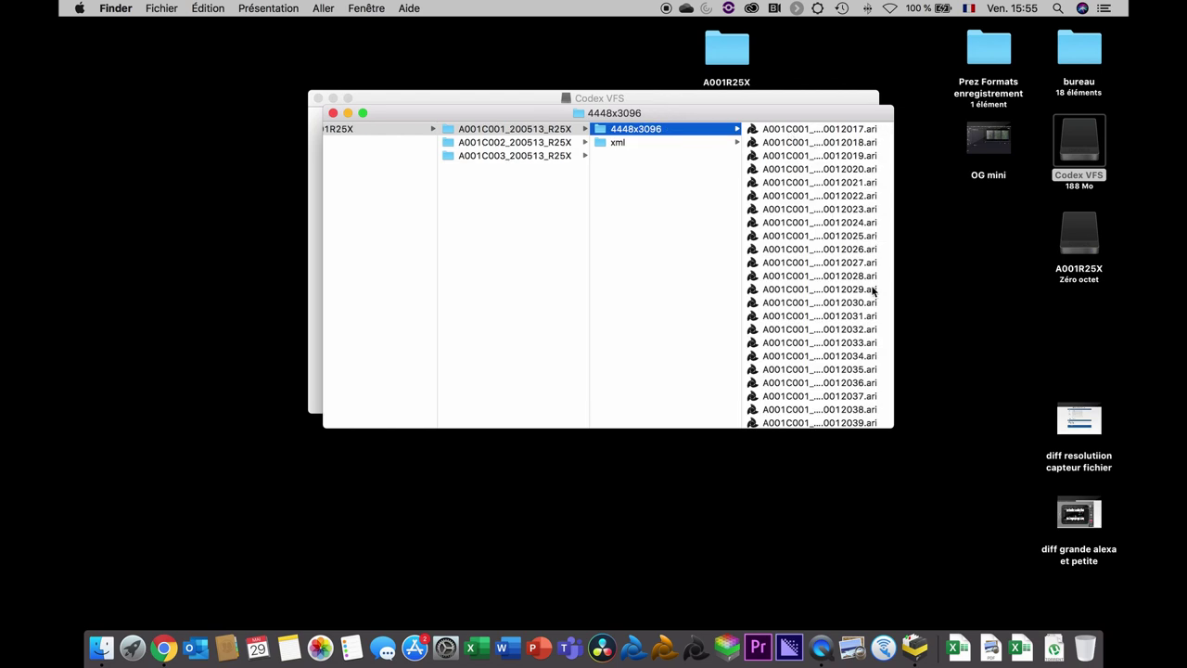
Browse the A001R25X volume to the 4448x3096 frames of clip A001C001_200513_R25X and arrange the windows to compare file extensions.
double_click(1081, 239)
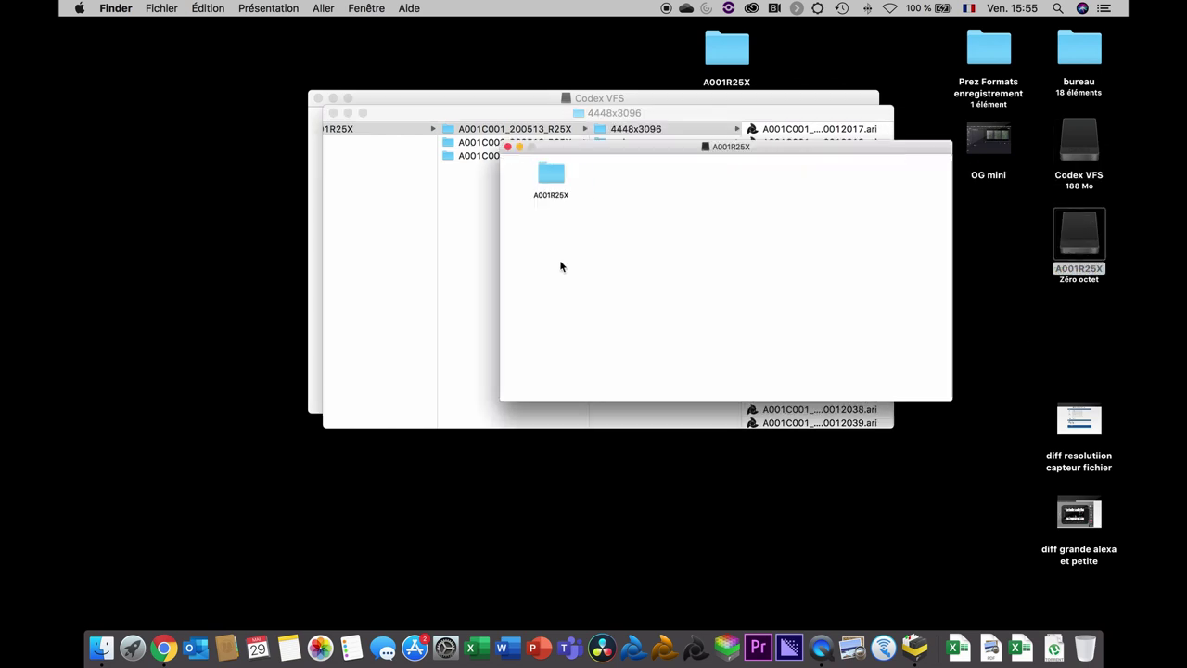
left_click_drag(450, 136, 358, 166)
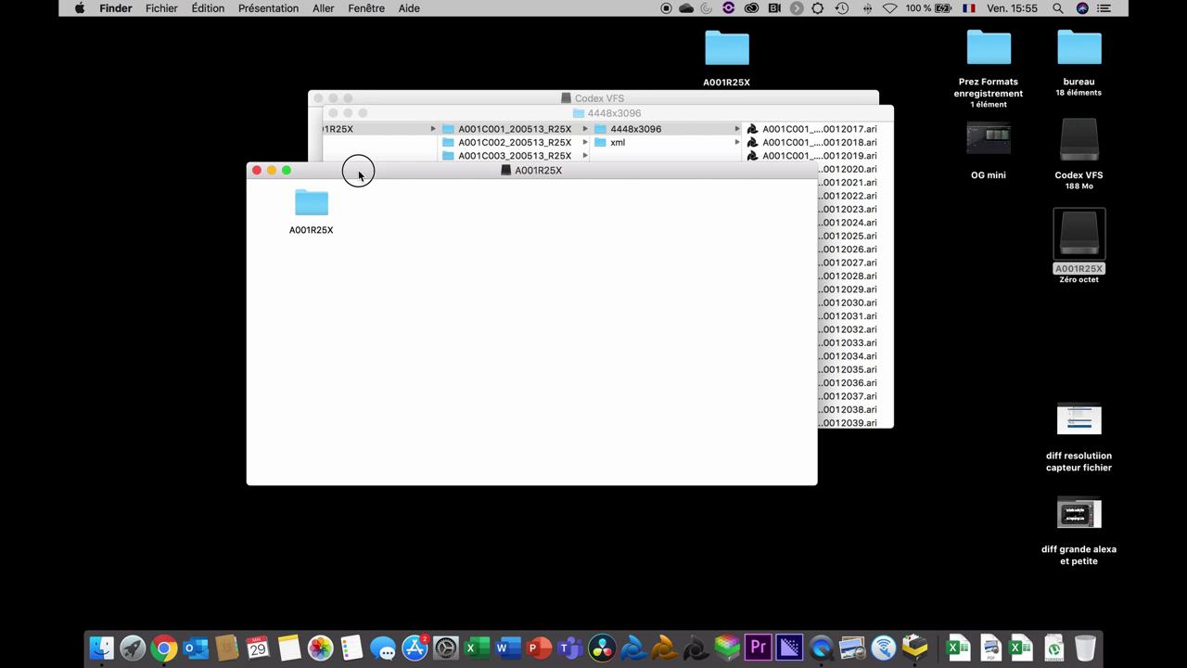
double_click(310, 206)
left_click(534, 206)
left_click(631, 200)
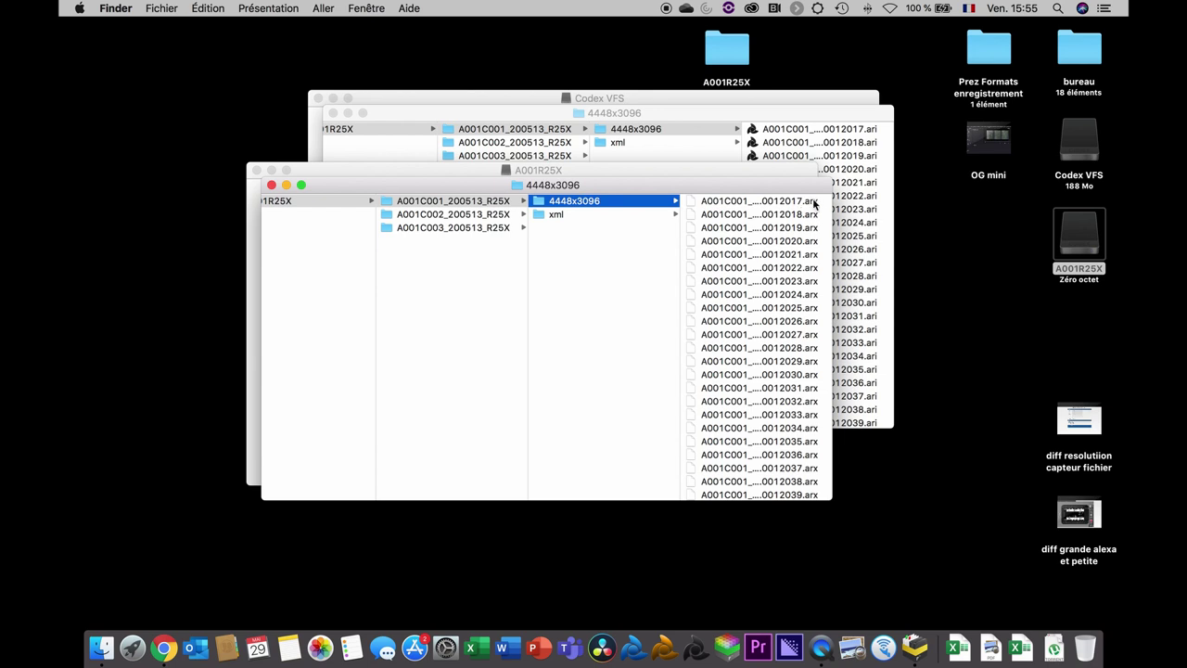
left_click_drag(363, 186, 416, 229)
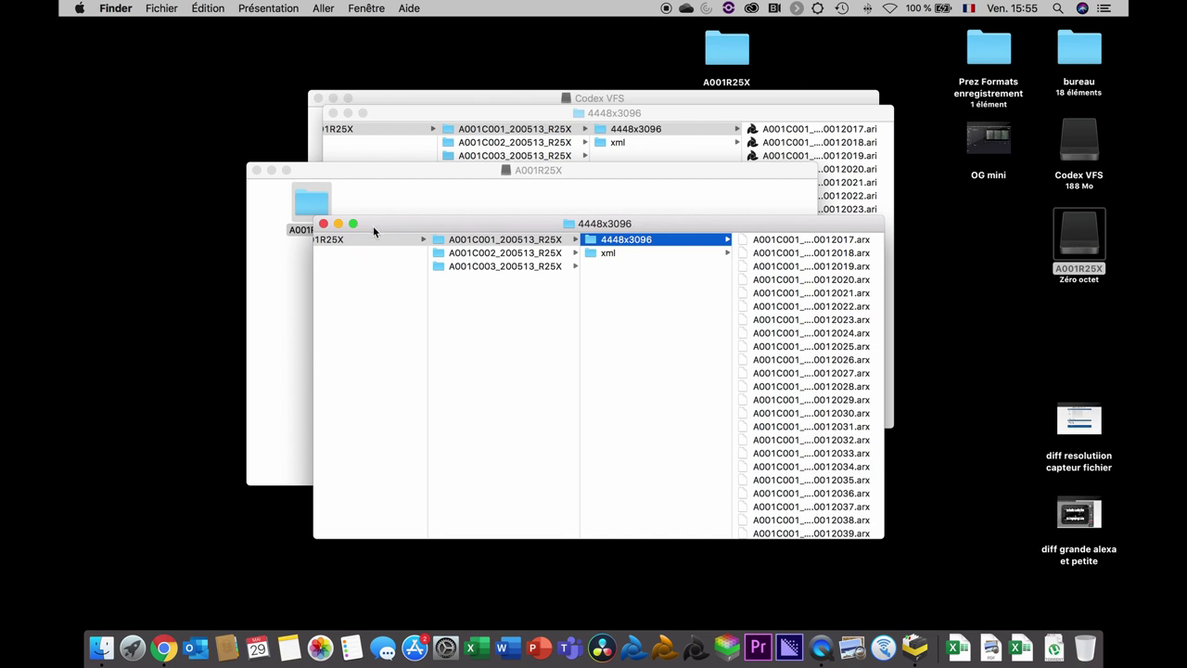
Move the .arx window aside, inspect the first .arx frame of clip A001C001_200513_R25X, and close all Finder windows.
left_click_drag(373, 225, 183, 206)
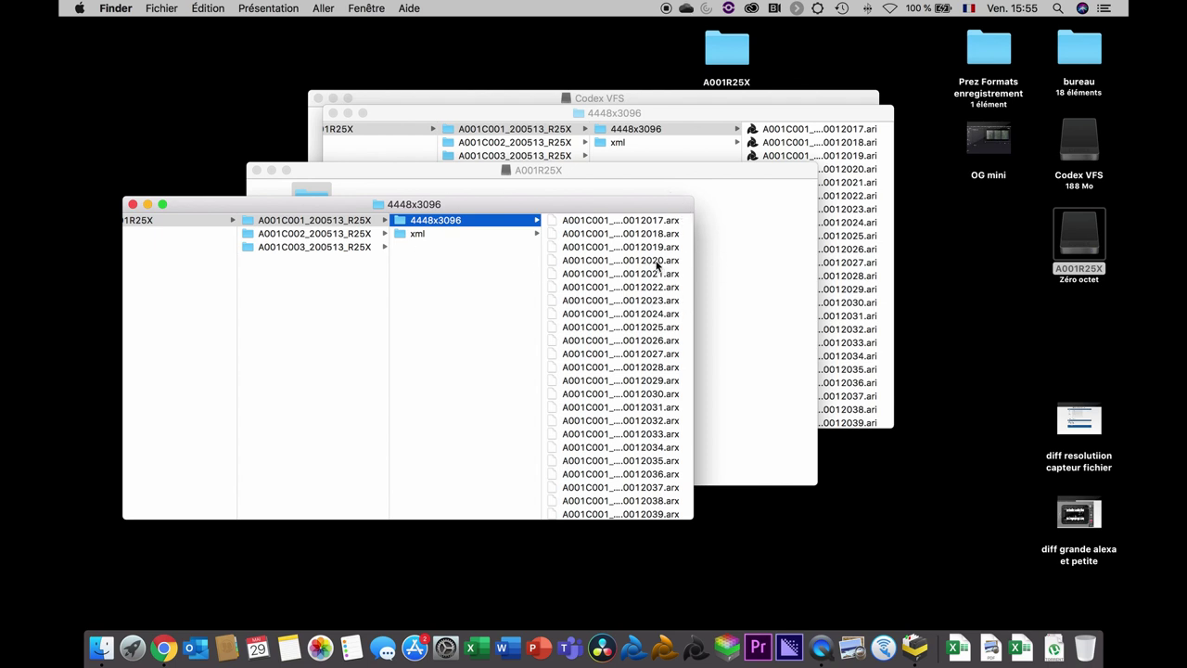
left_click(587, 224)
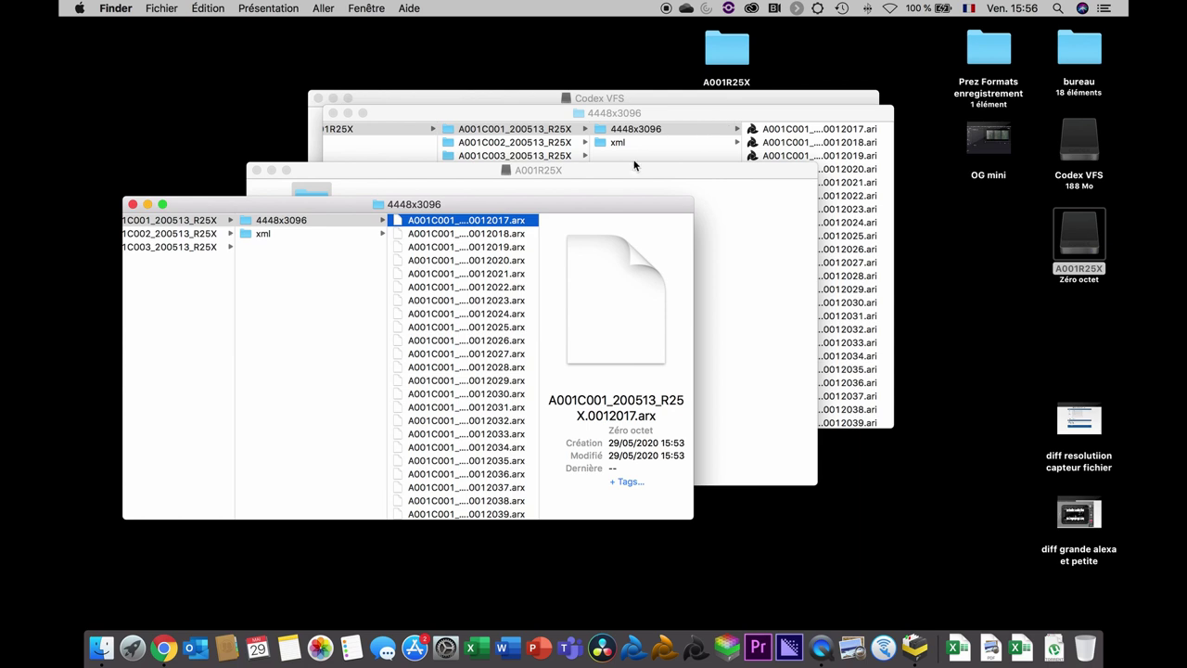
left_click(133, 204)
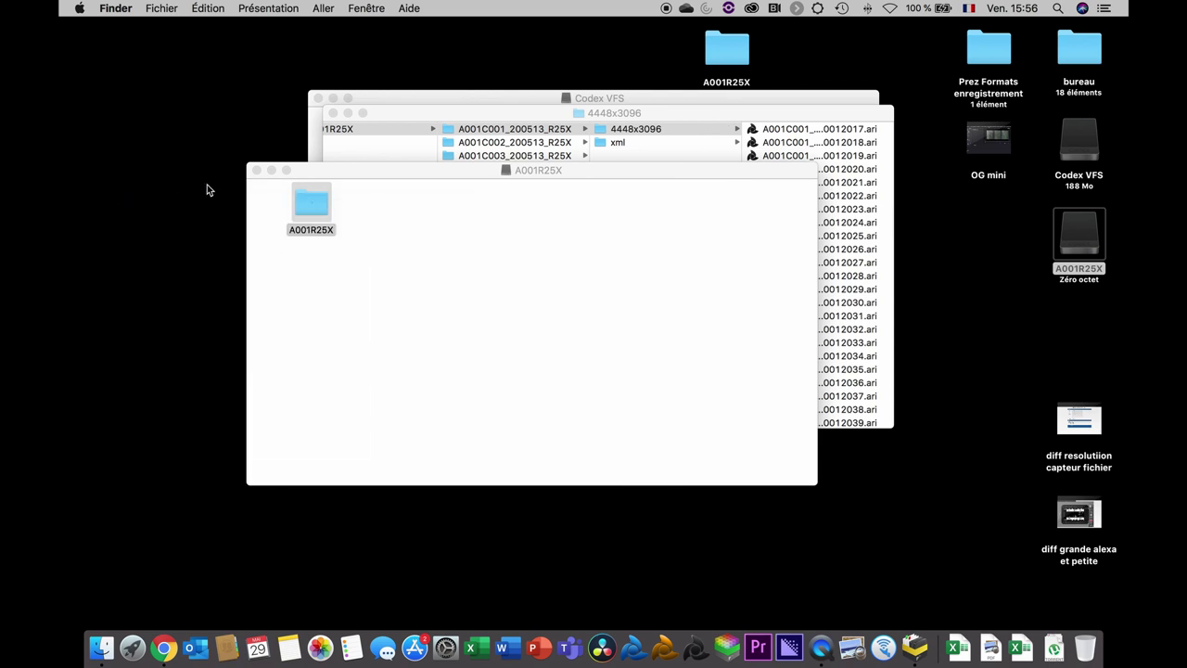
left_click(257, 171)
left_click(318, 97)
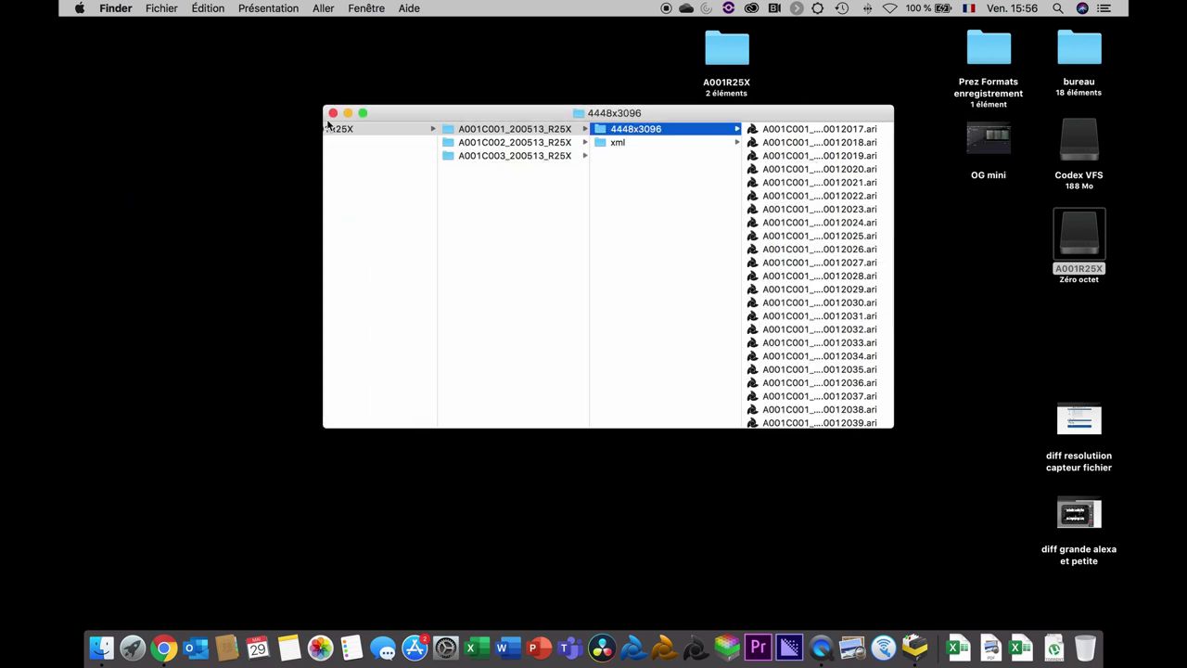
left_click(333, 114)
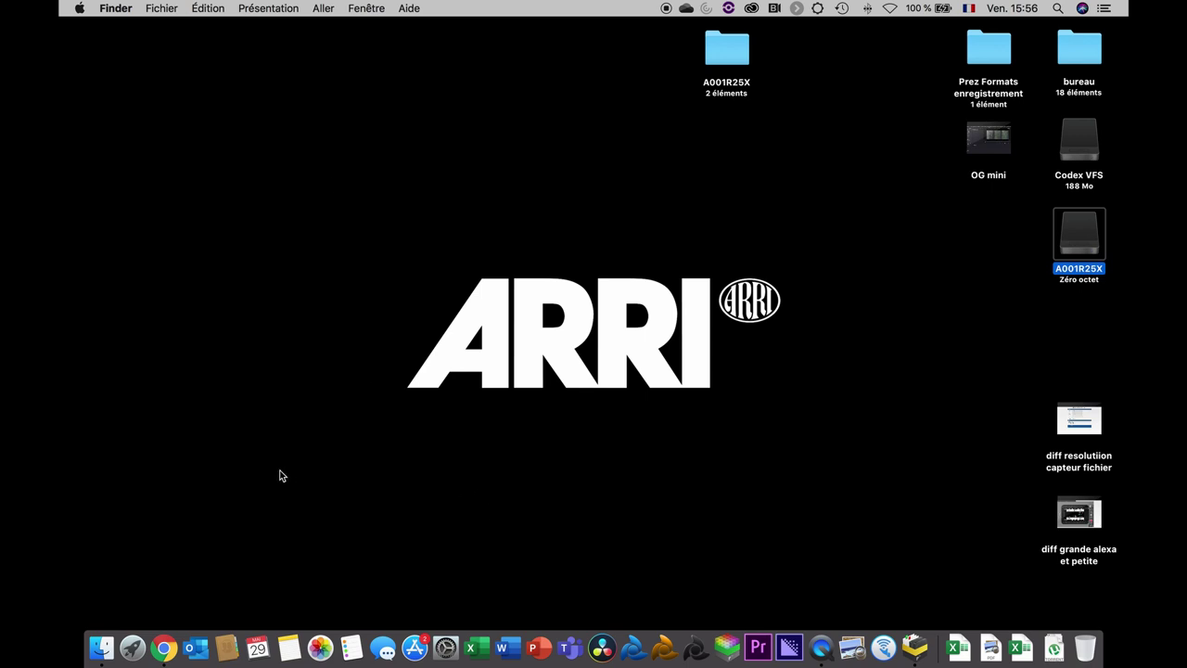
Switch to Chrome to review the Codex HDE page's list of applications supporting .ARX files, and hide the browser window.
left_click(163, 647)
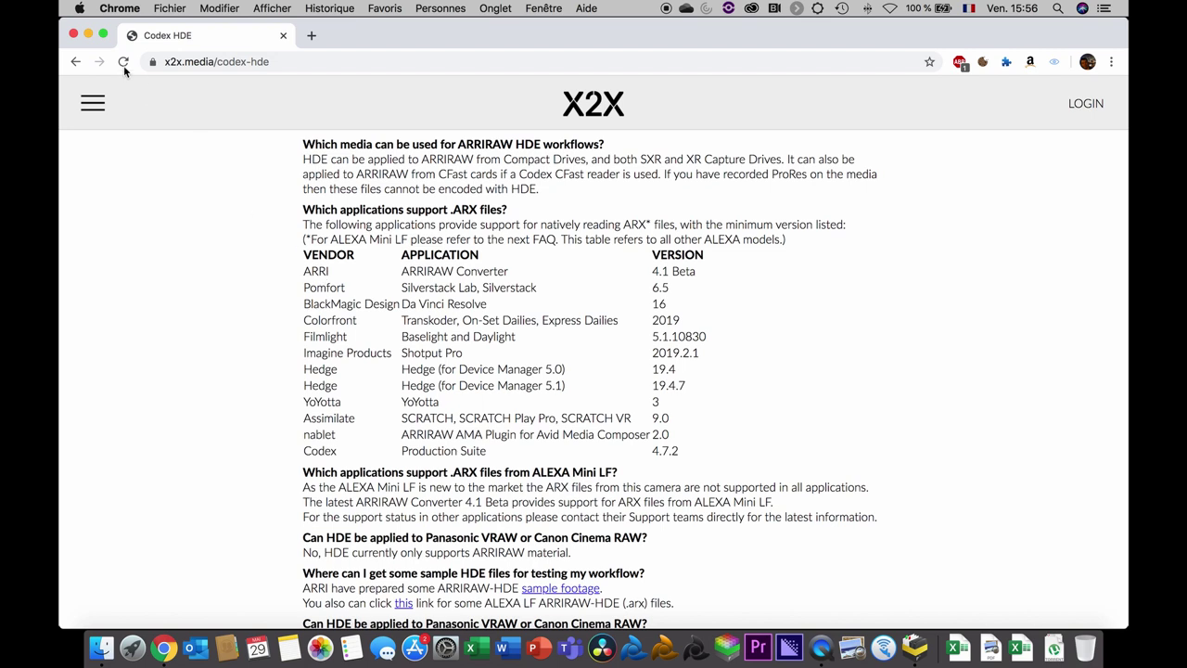
left_click(89, 36)
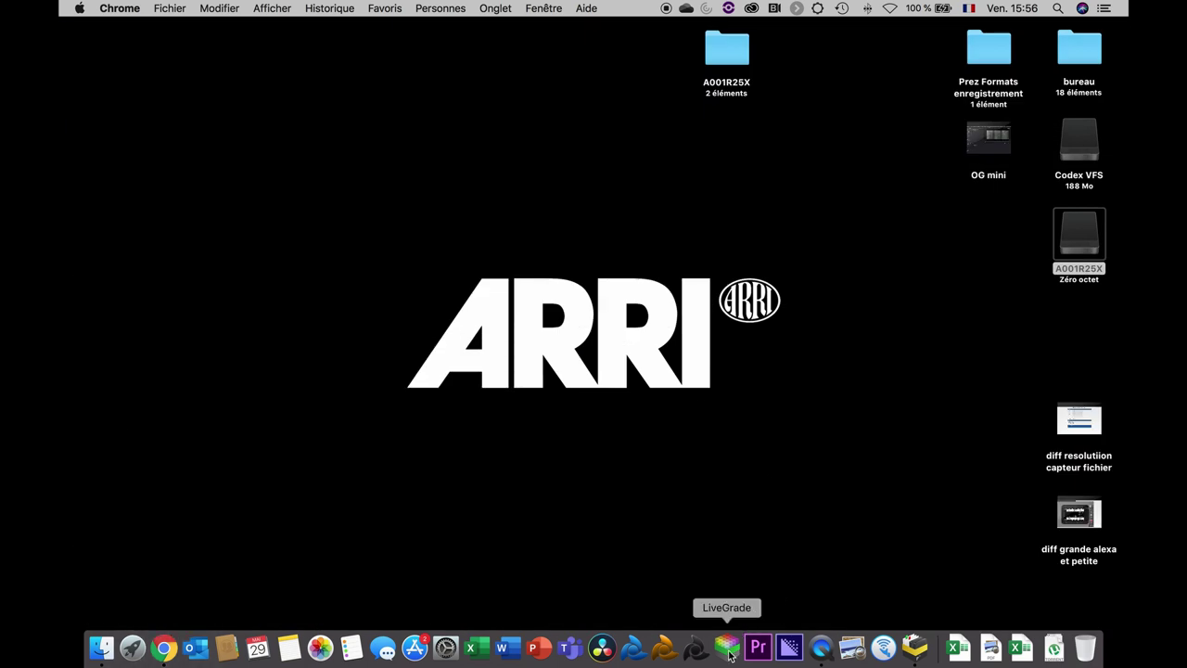
Switch to Silverstack, offload the A001R25X volume as A001R25X 2 using the previous settings, and minimize the window.
left_click(915, 647)
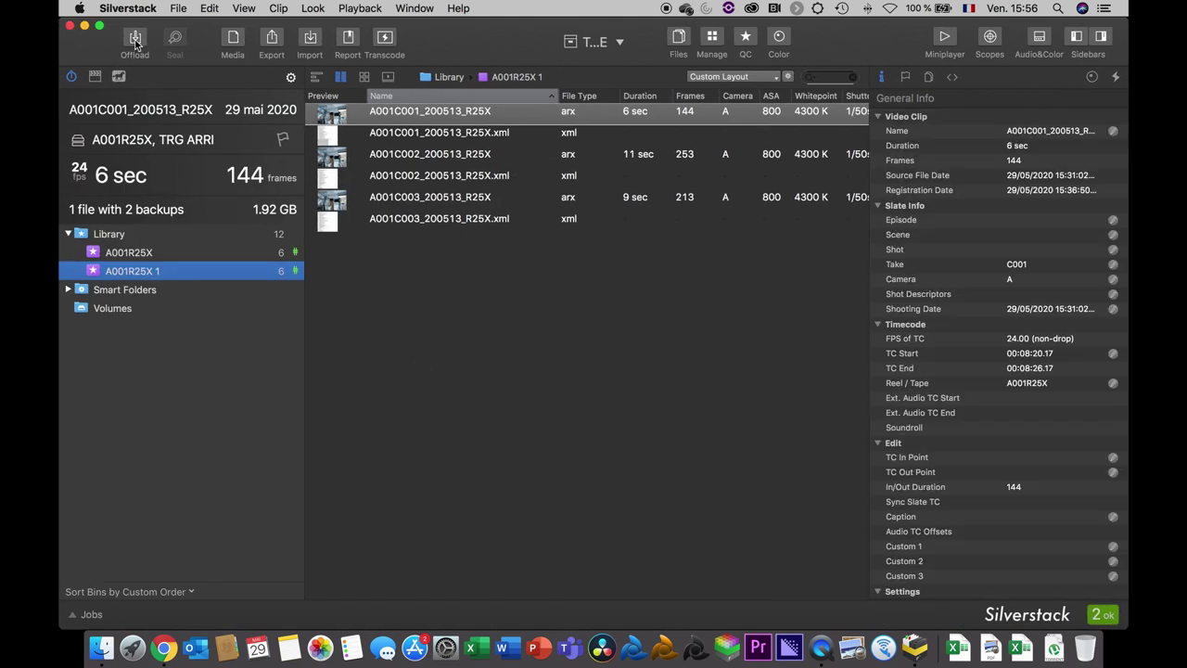
left_click(135, 41)
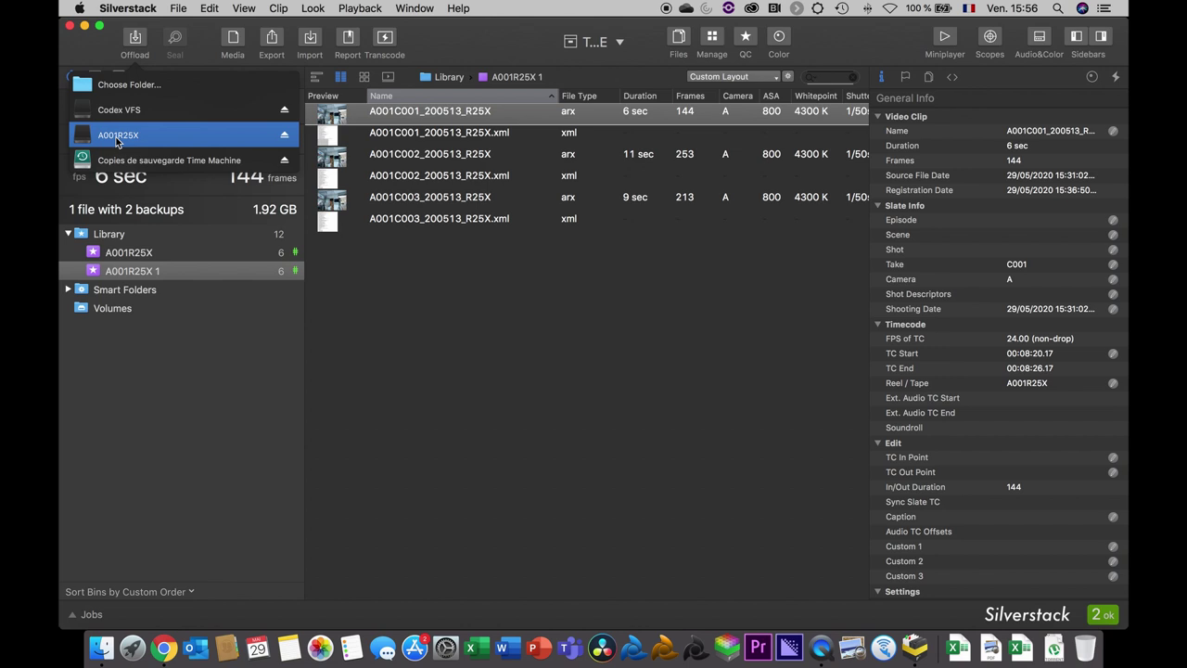
left_click(117, 136)
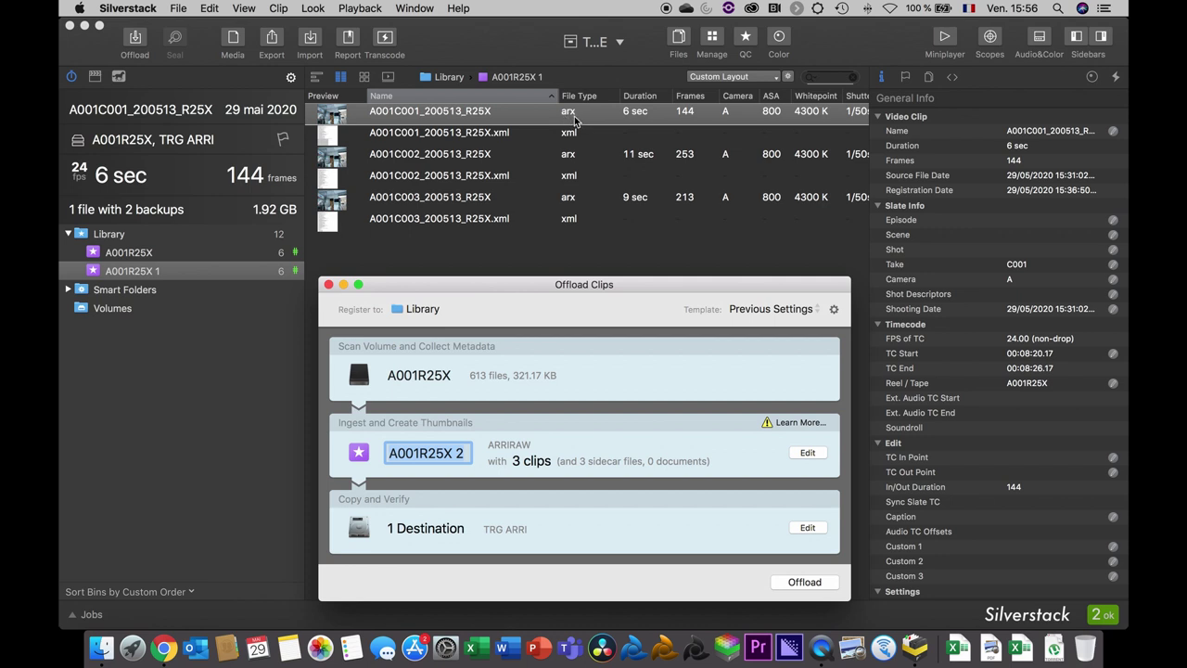
left_click_drag(520, 290, 551, 73)
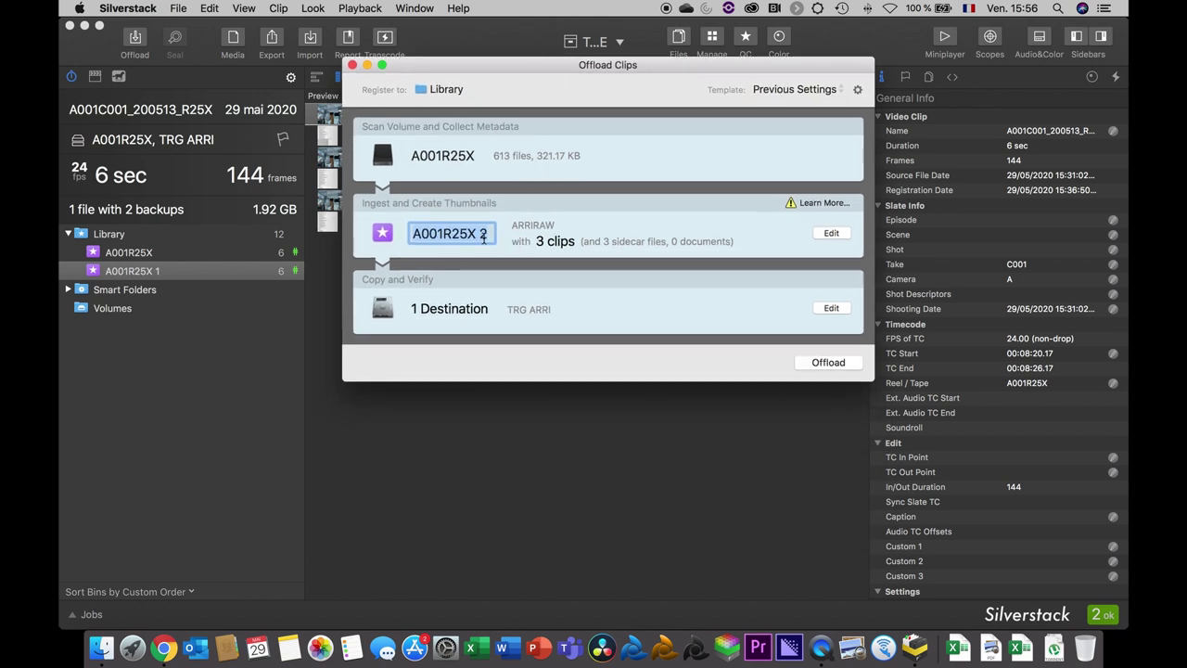
left_click(828, 367)
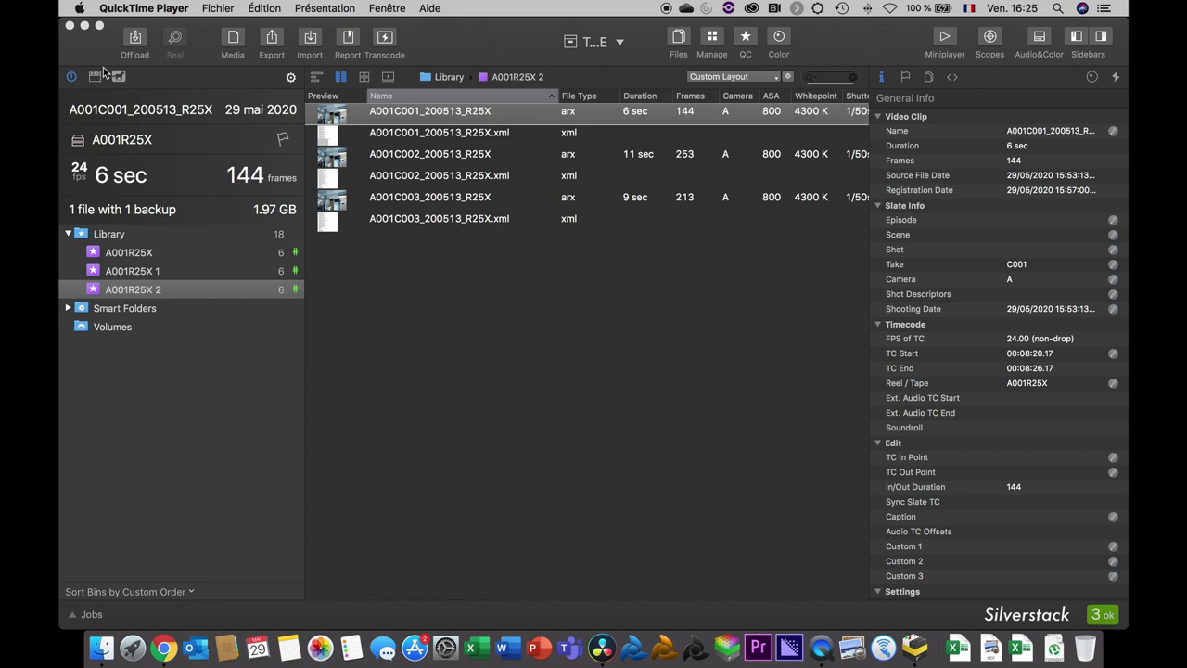
left_click(84, 25)
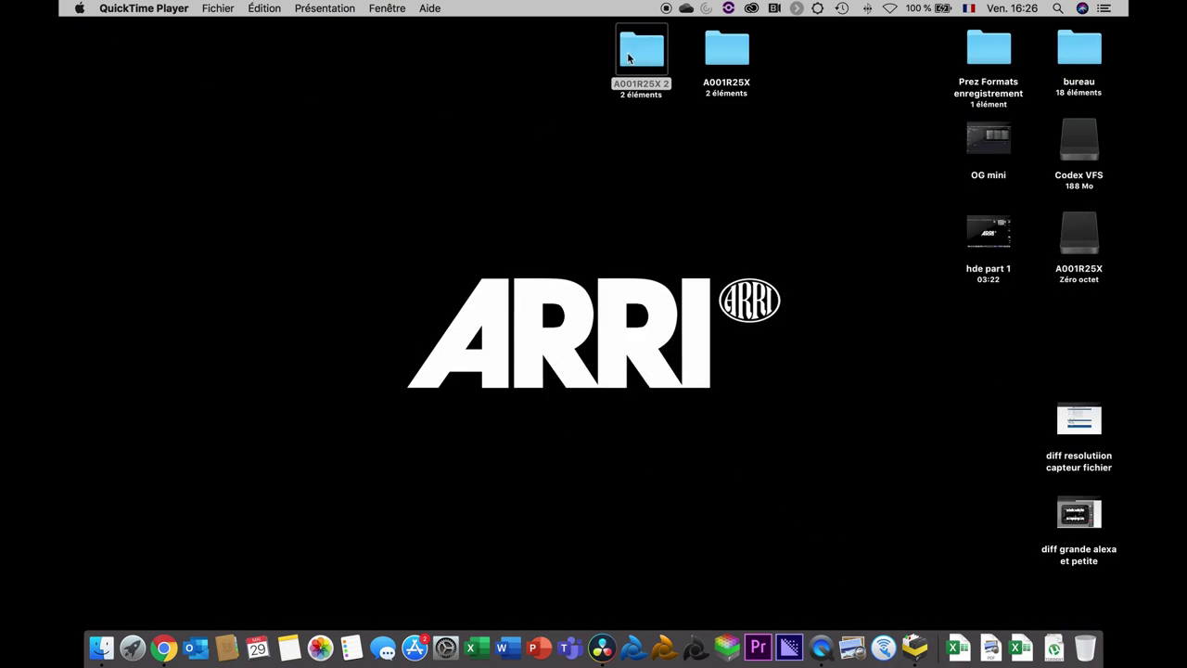
In Finder, browse the offloaded A001R25X 2 desktop folder down to the contents of clip A001C001_200513_R25X.
double_click(636, 57)
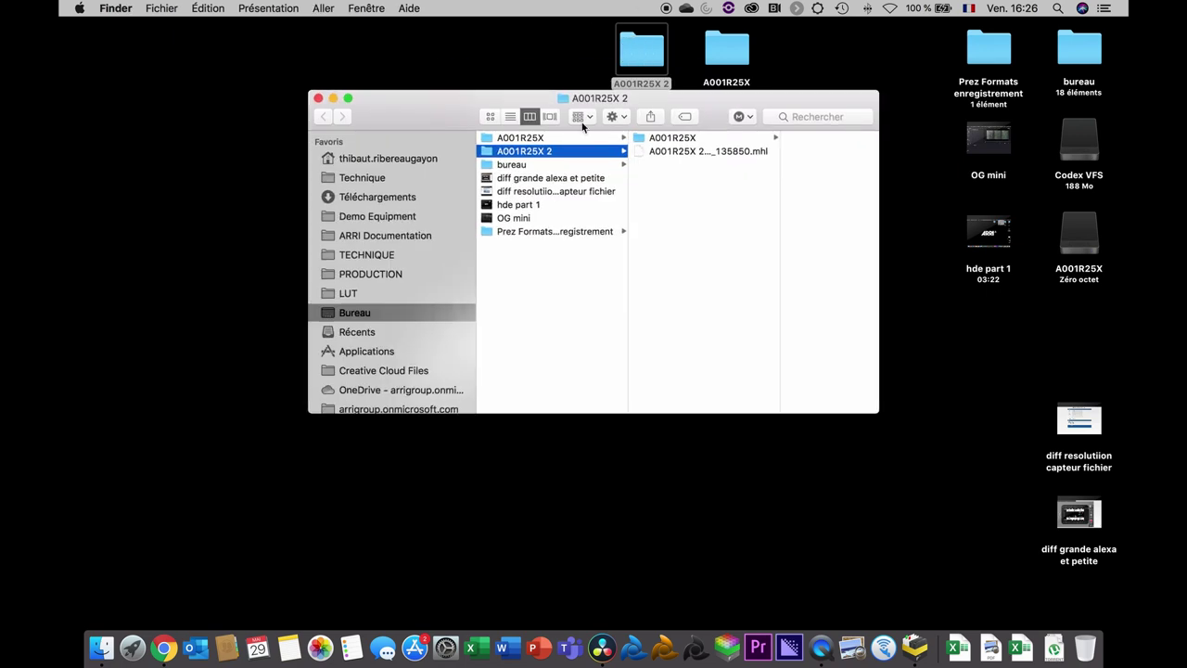
left_click(695, 137)
left_click(759, 139)
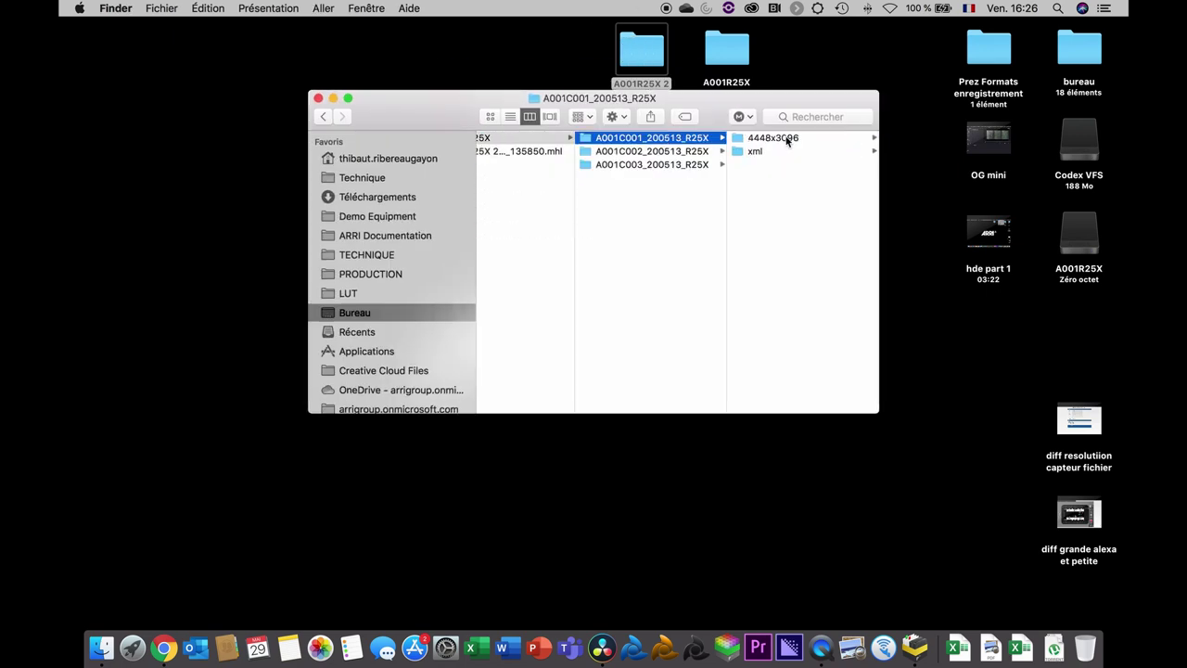